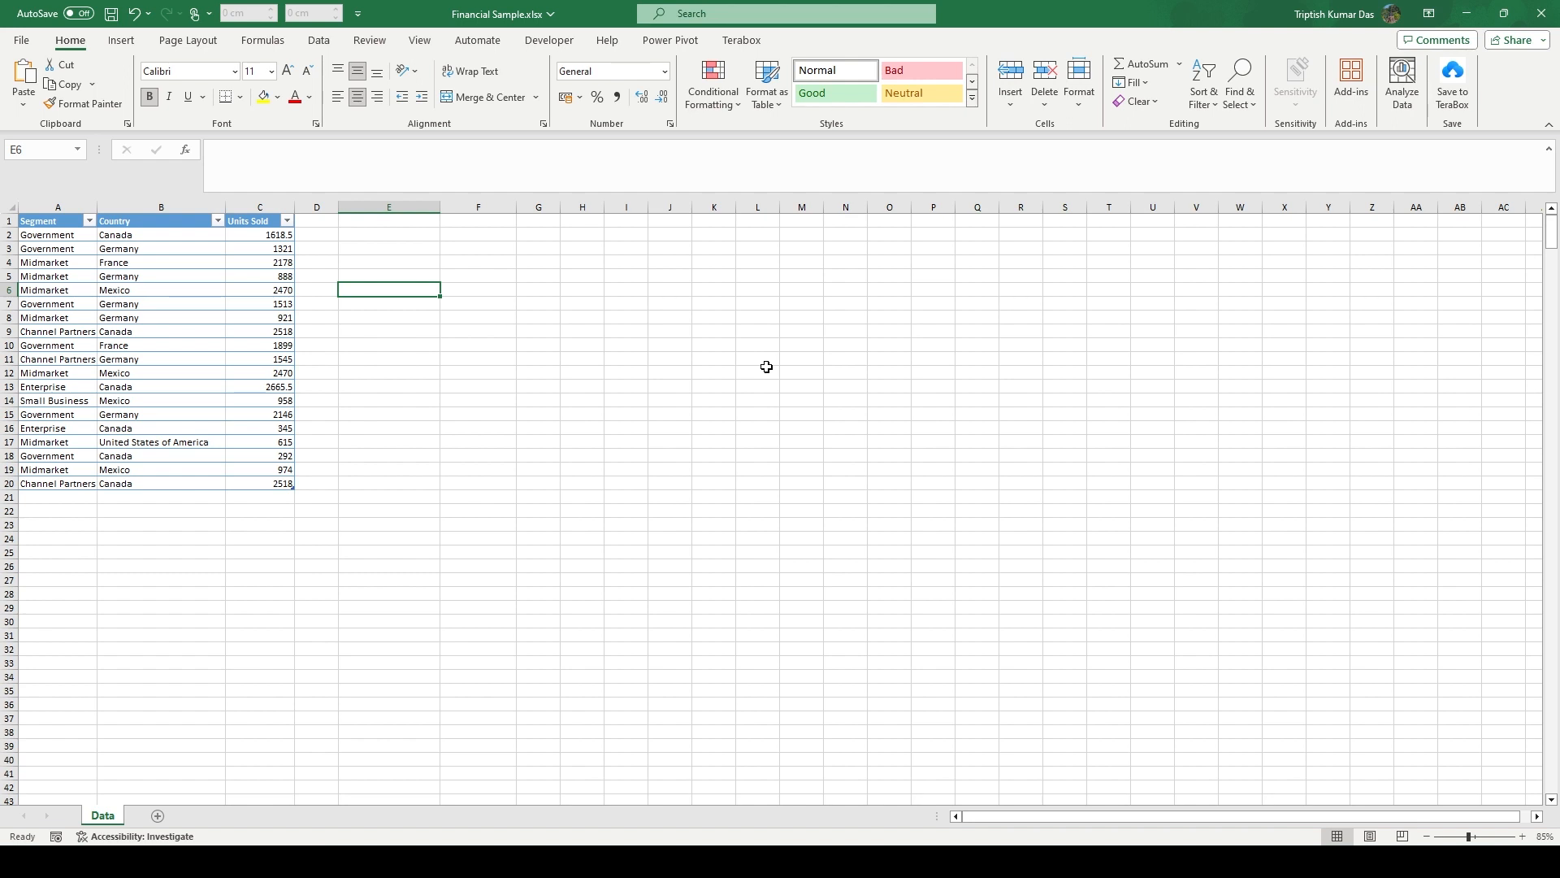
Examine the Segment, Country and Units Sold columns and the rows belonging to the Midmarket segment
{"action": "left_click", "coordinate": [55, 207]}
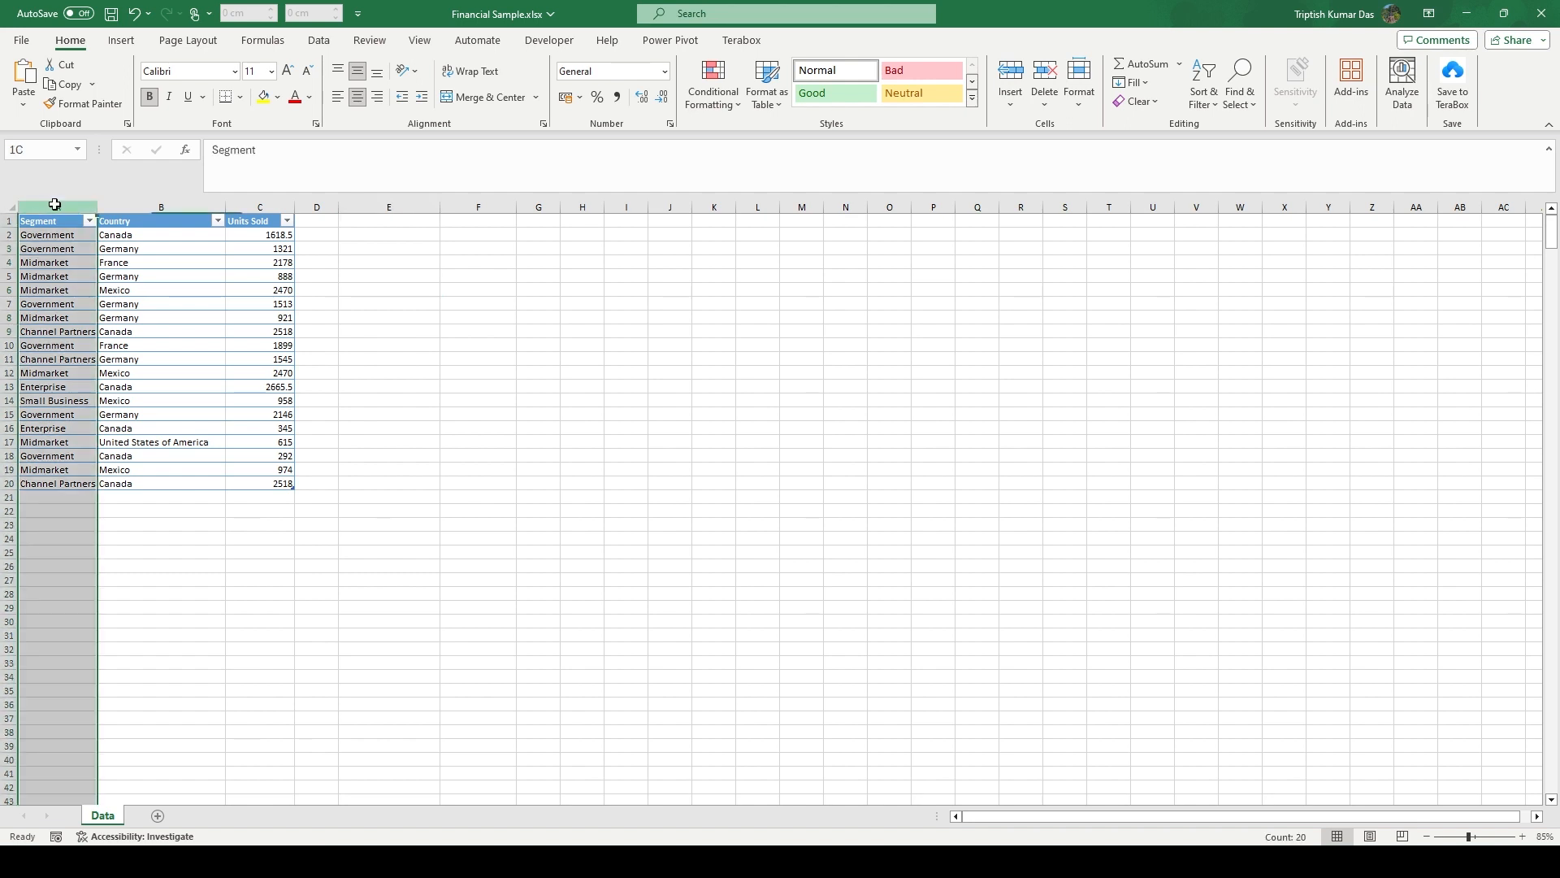
{"action": "left_click", "coordinate": [168, 207]}
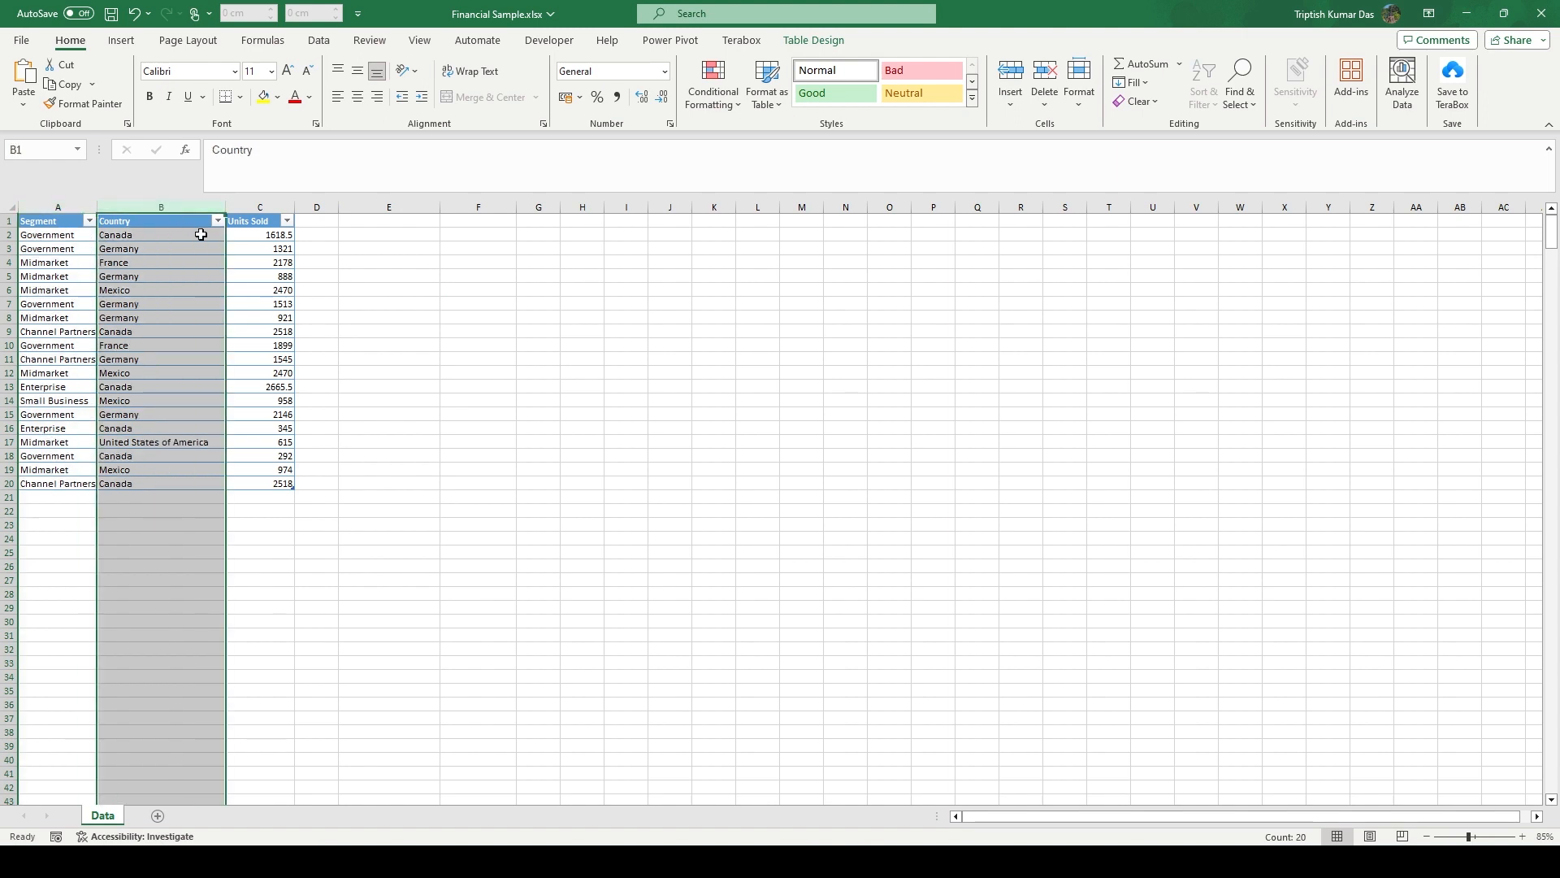
{"action": "left_click", "coordinate": [260, 205]}
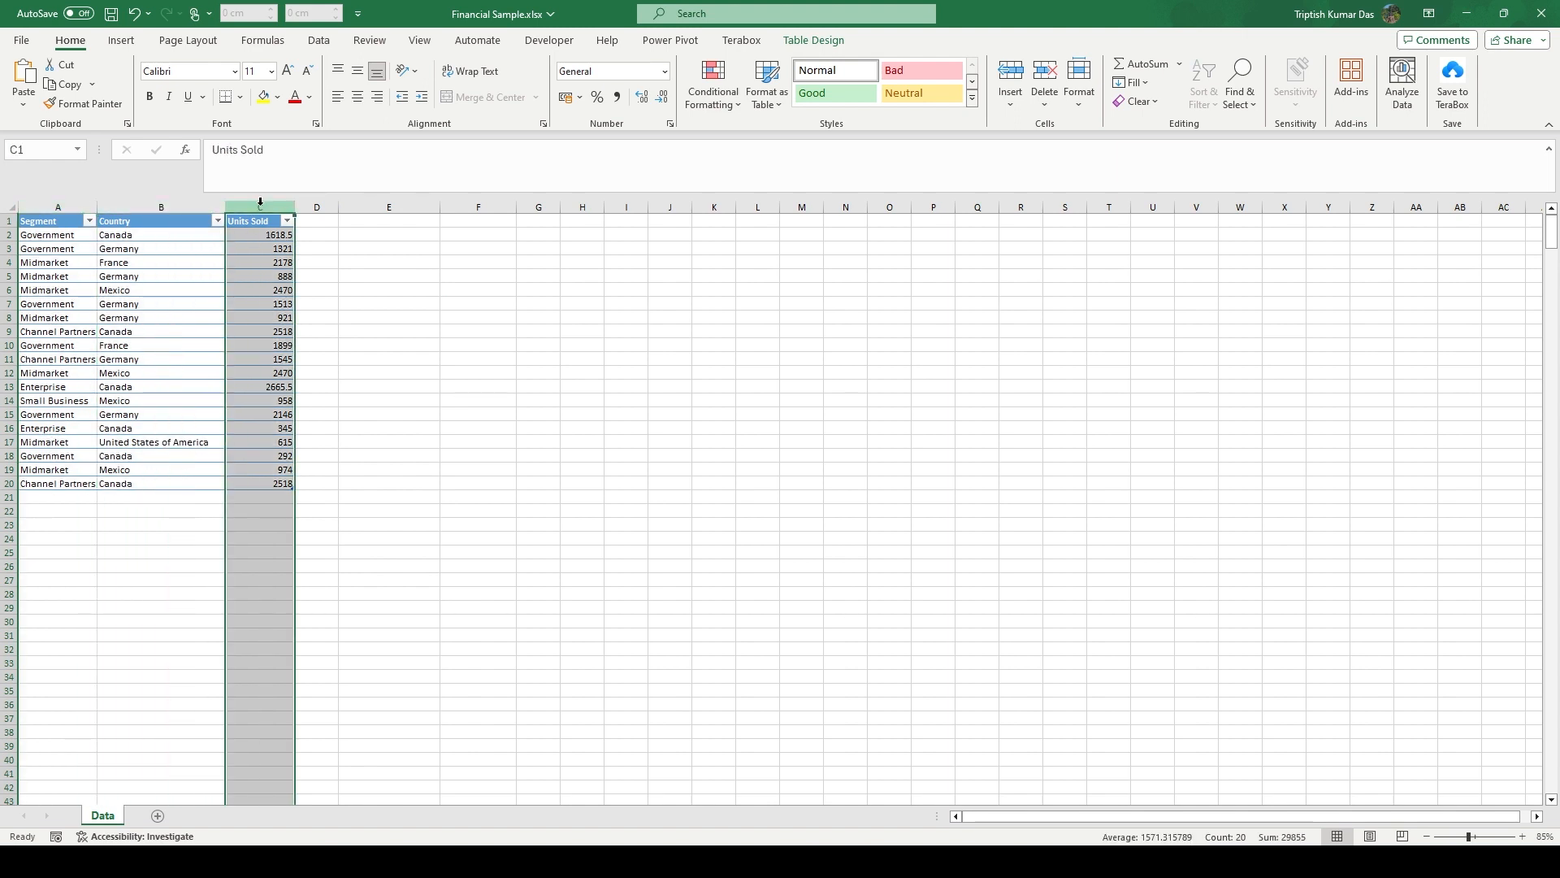
{"action": "left_click", "coordinate": [420, 301]}
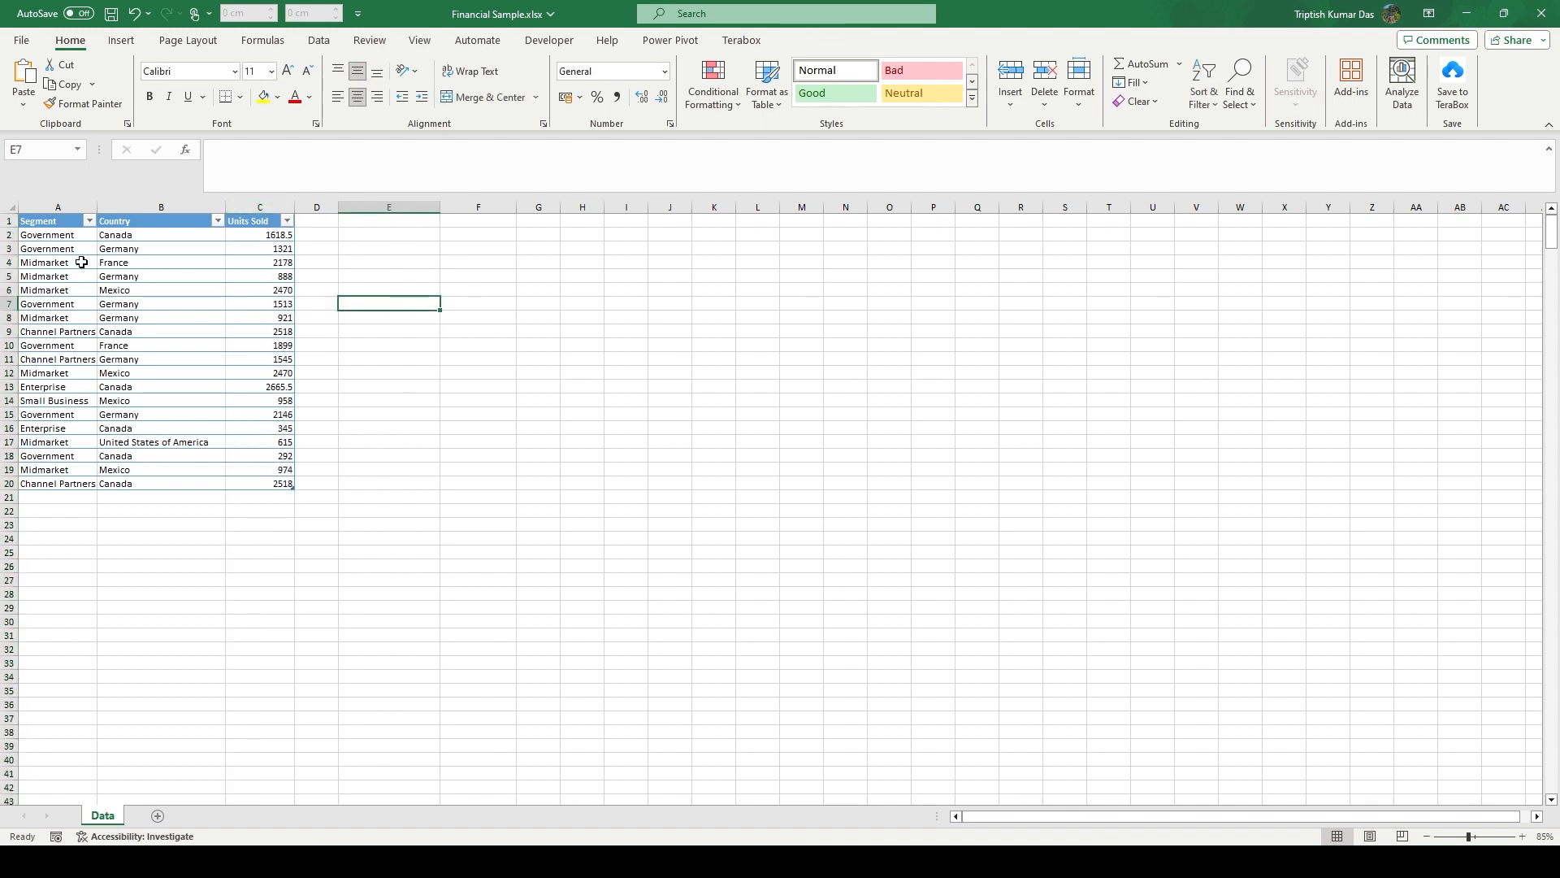
{"action": "left_click_drag", "start_coordinate": [66, 264], "coordinate": [66, 290]}
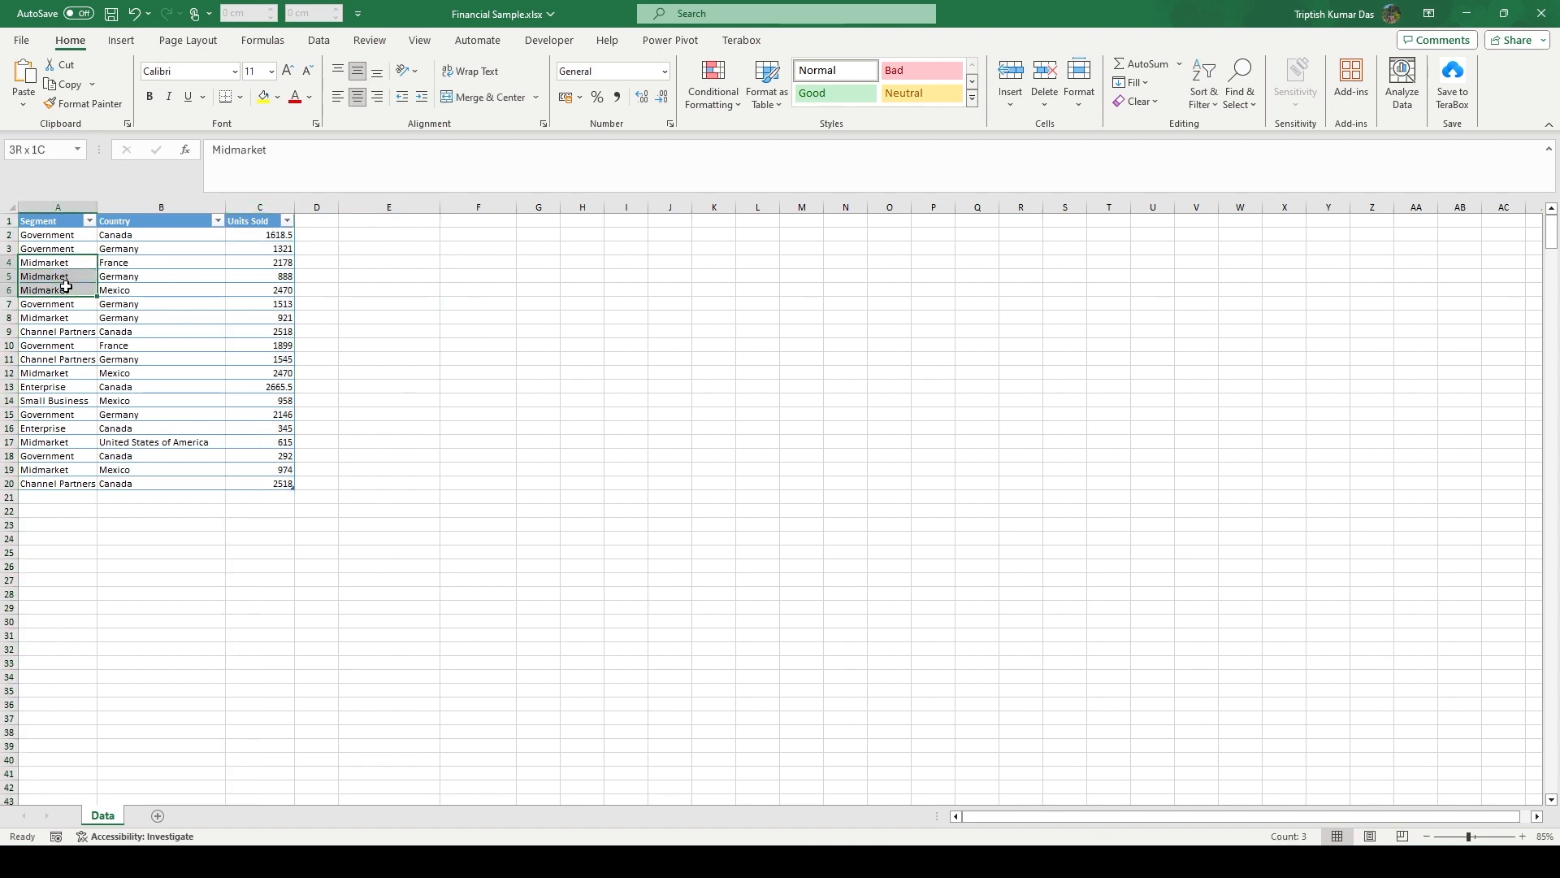
{"action": "left_click", "coordinate": [68, 318]}
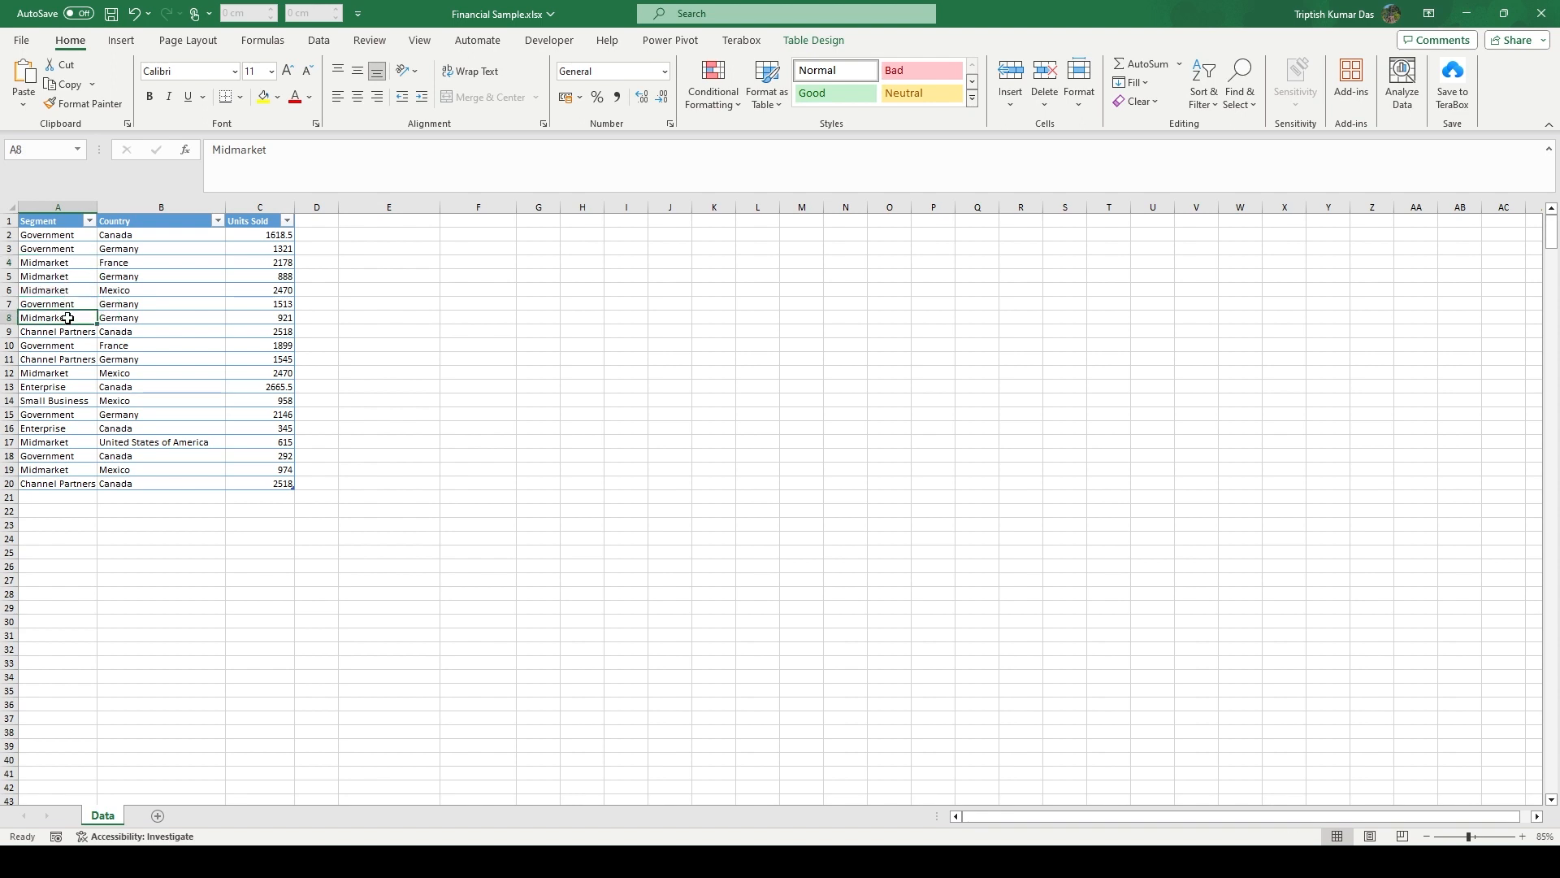
{"action": "left_click", "coordinate": [71, 373]}
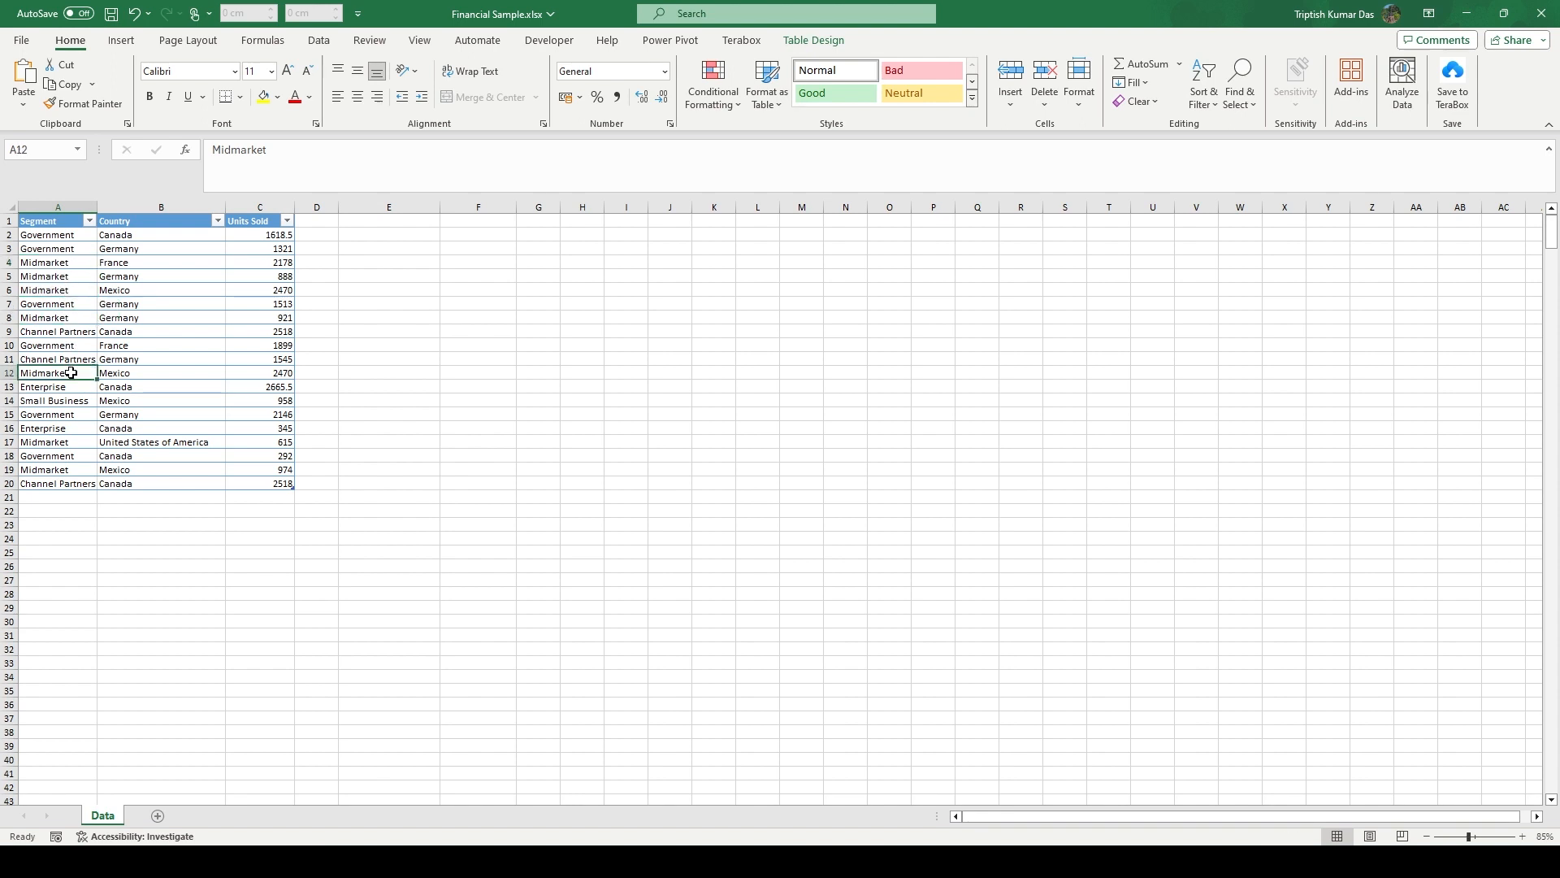
{"action": "left_click", "coordinate": [54, 443]}
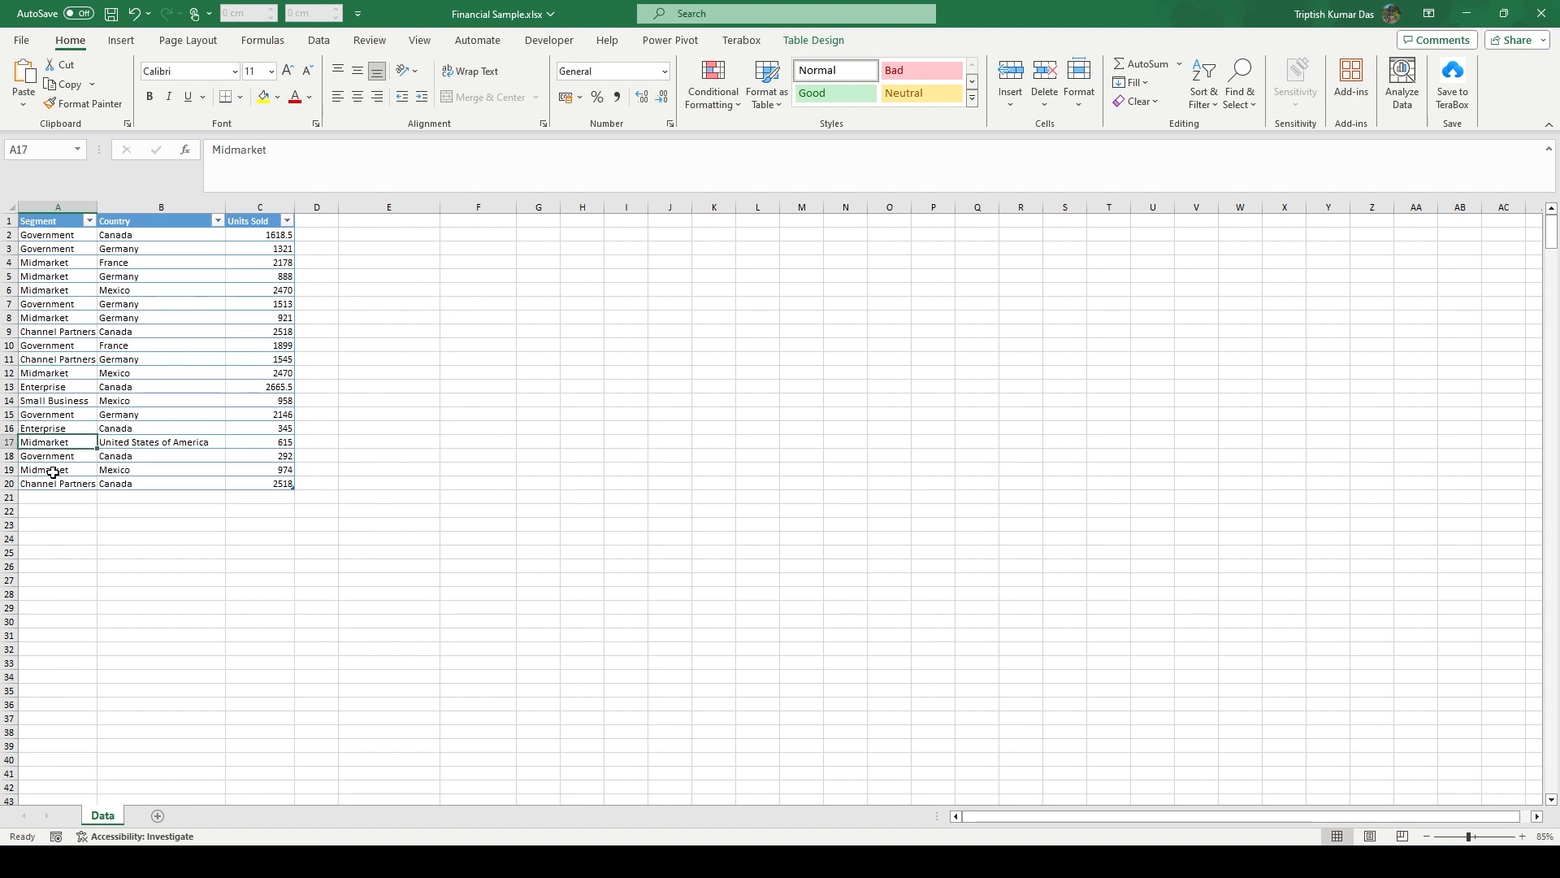
{"action": "left_click", "coordinate": [54, 473]}
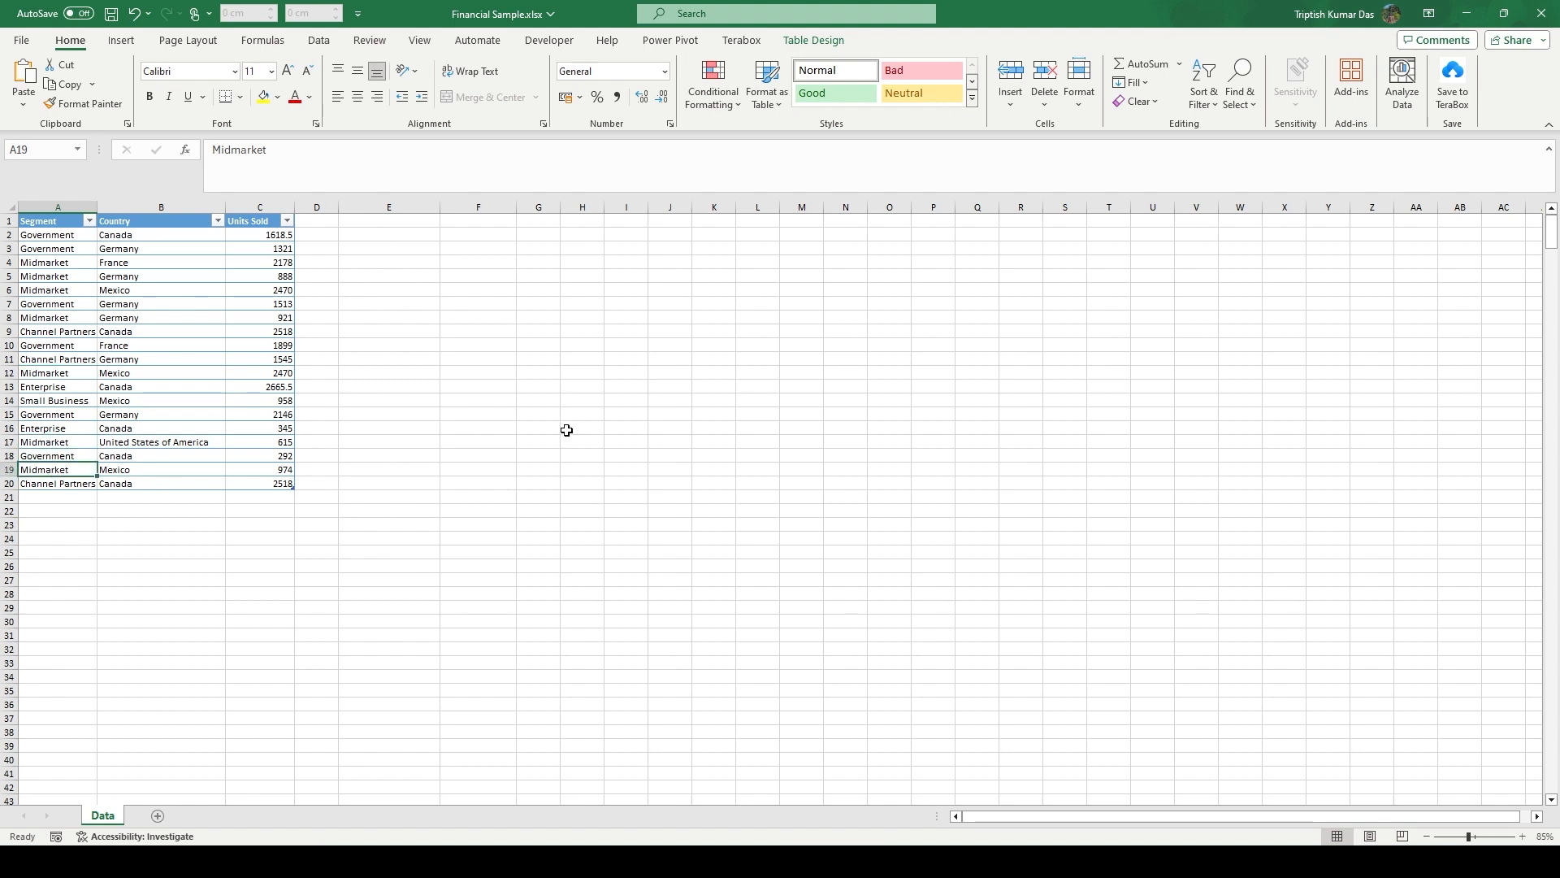
Enter the label "Average of units sold in Midmarket segment" in E6 and fit column E's width to it
{"action": "left_click", "coordinate": [403, 288]}
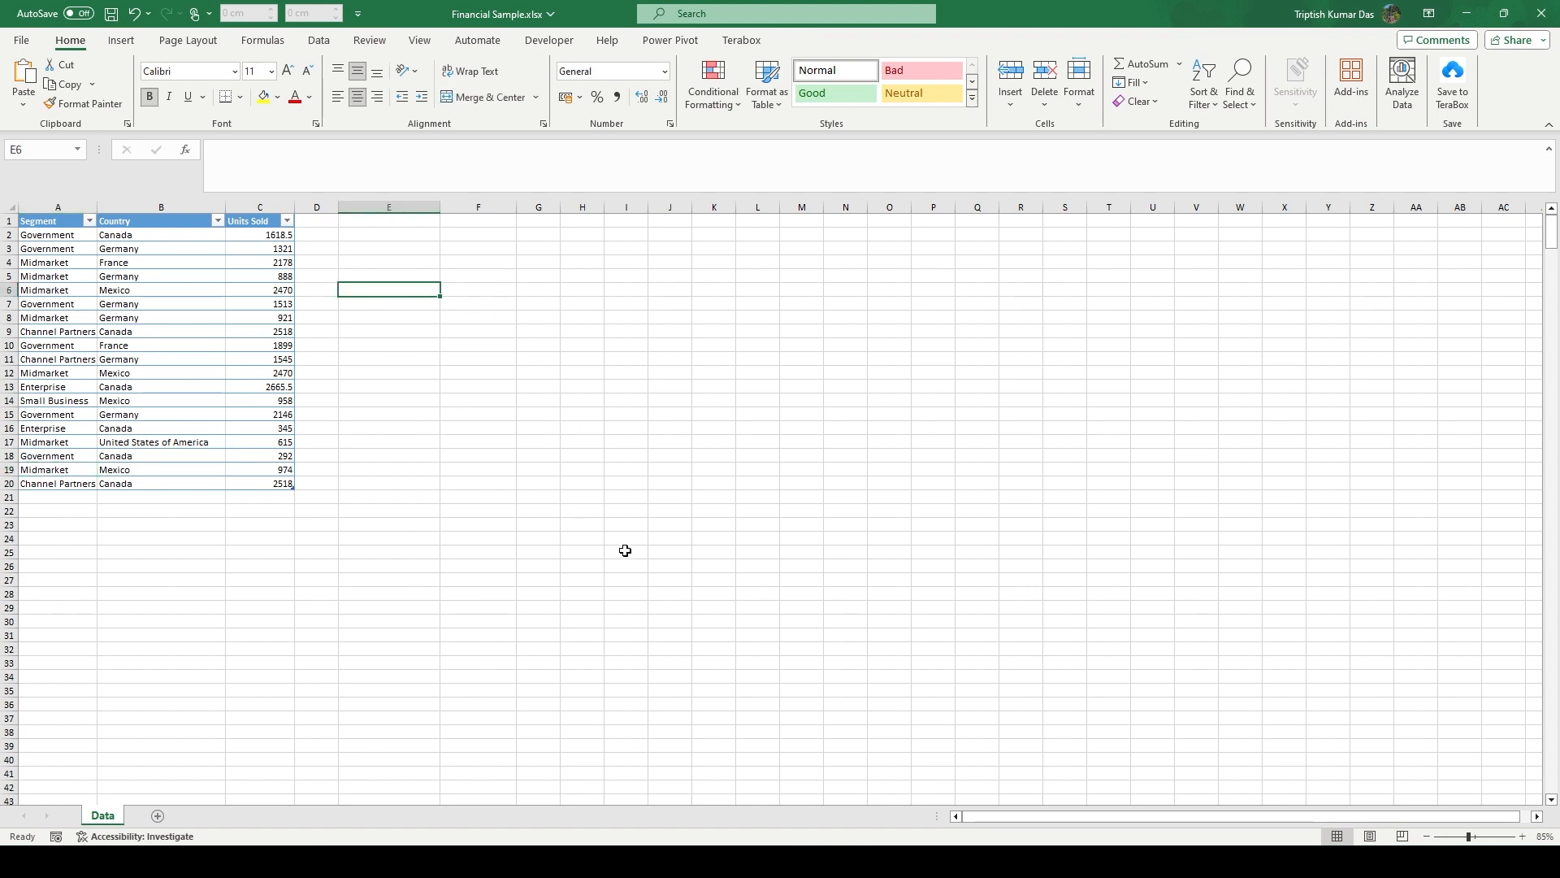
{"action": "type", "text": "A"}
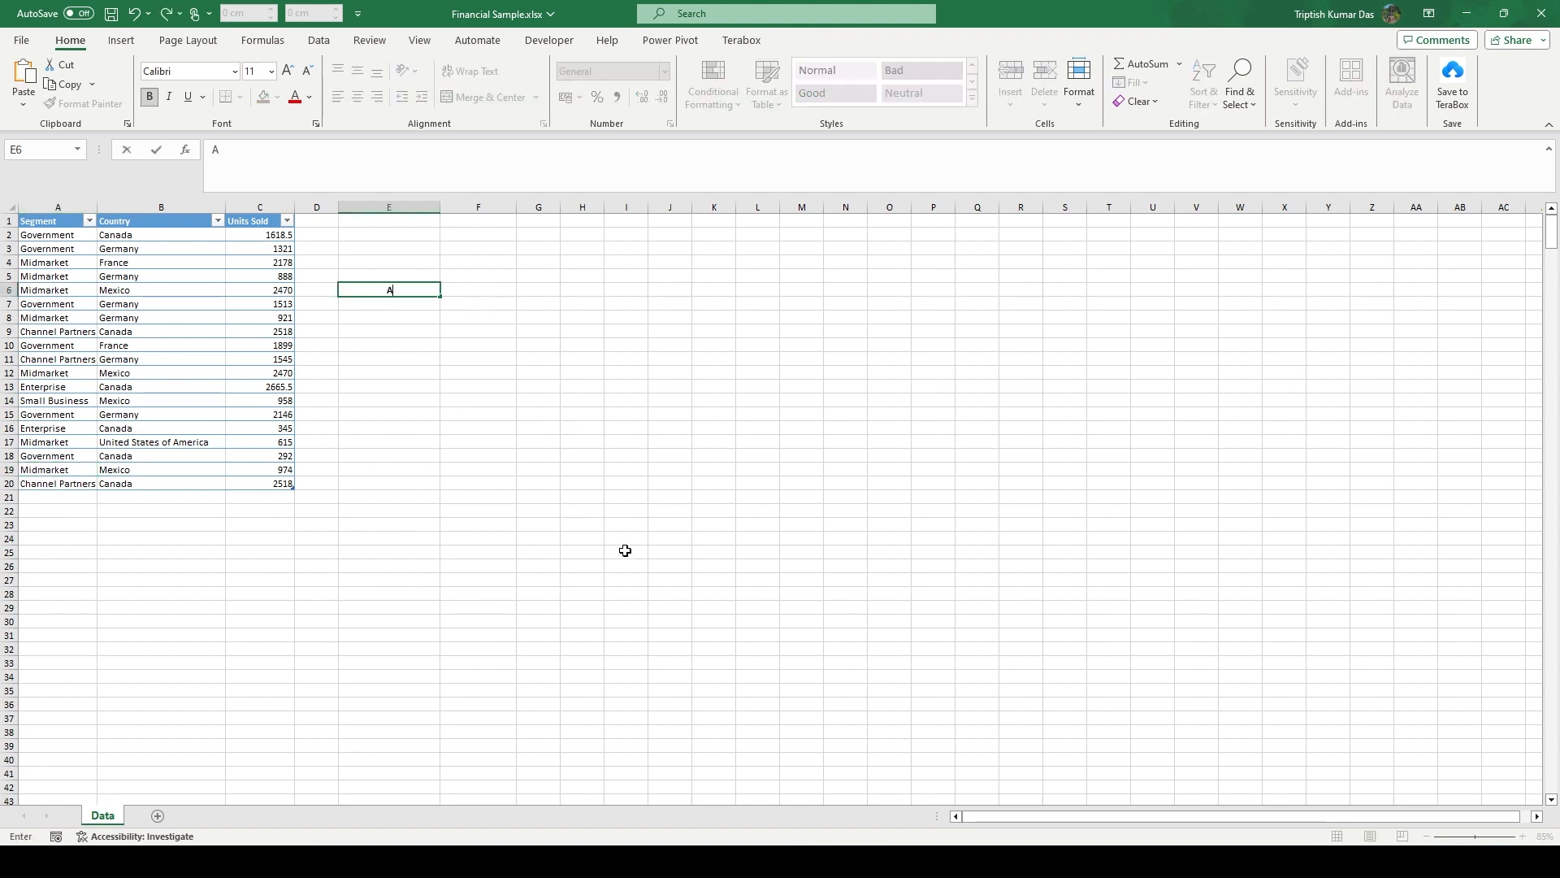
{"action": "type", "text": "verage of units sold"}
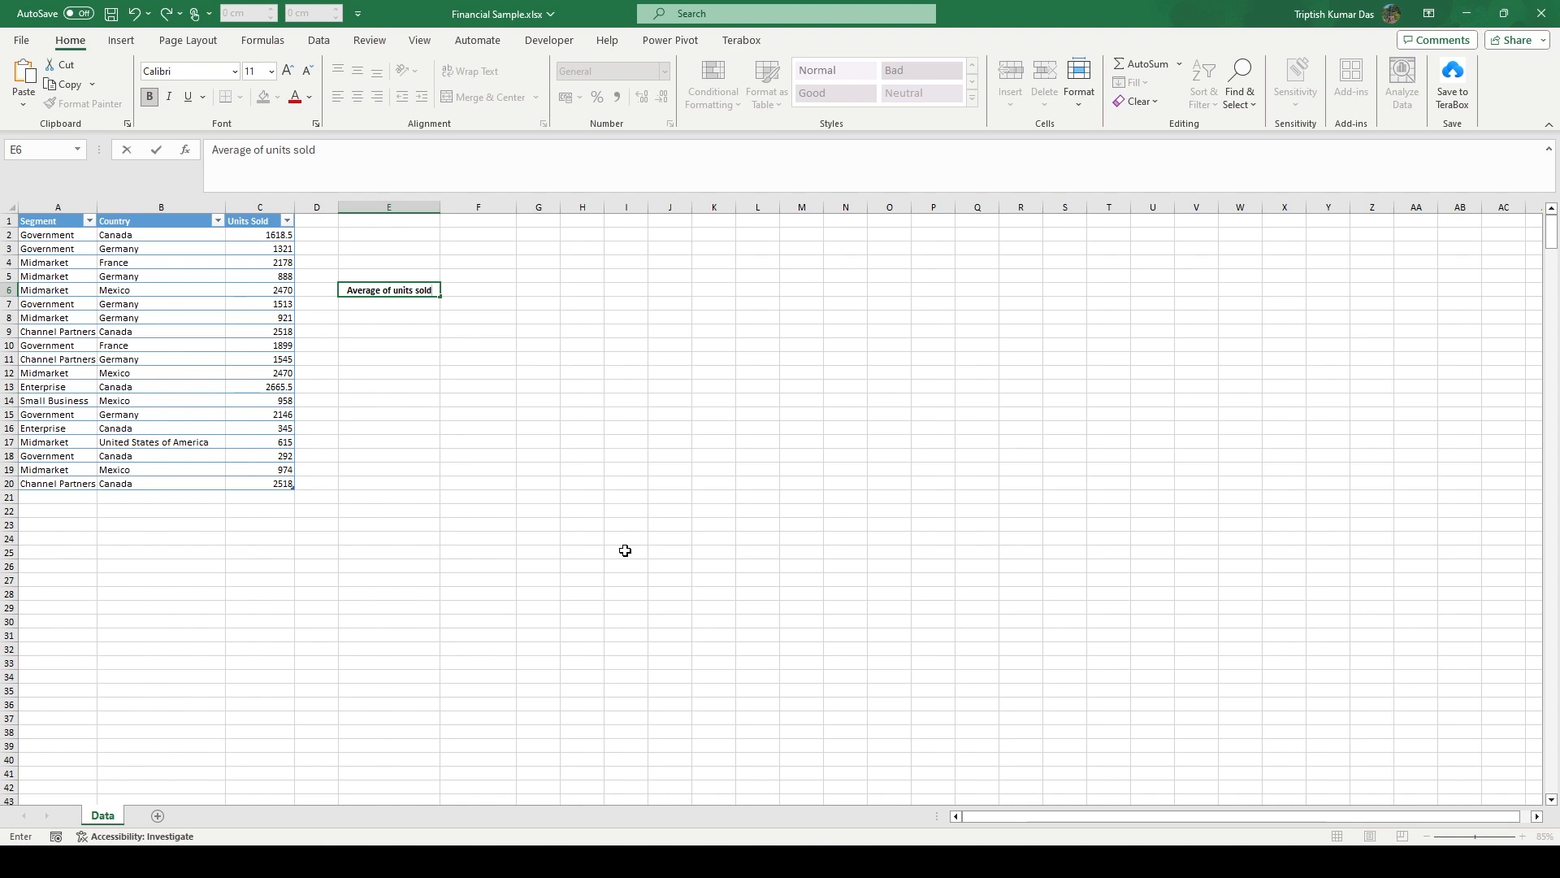
{"action": "type", "text": " in Midmarket segment"}
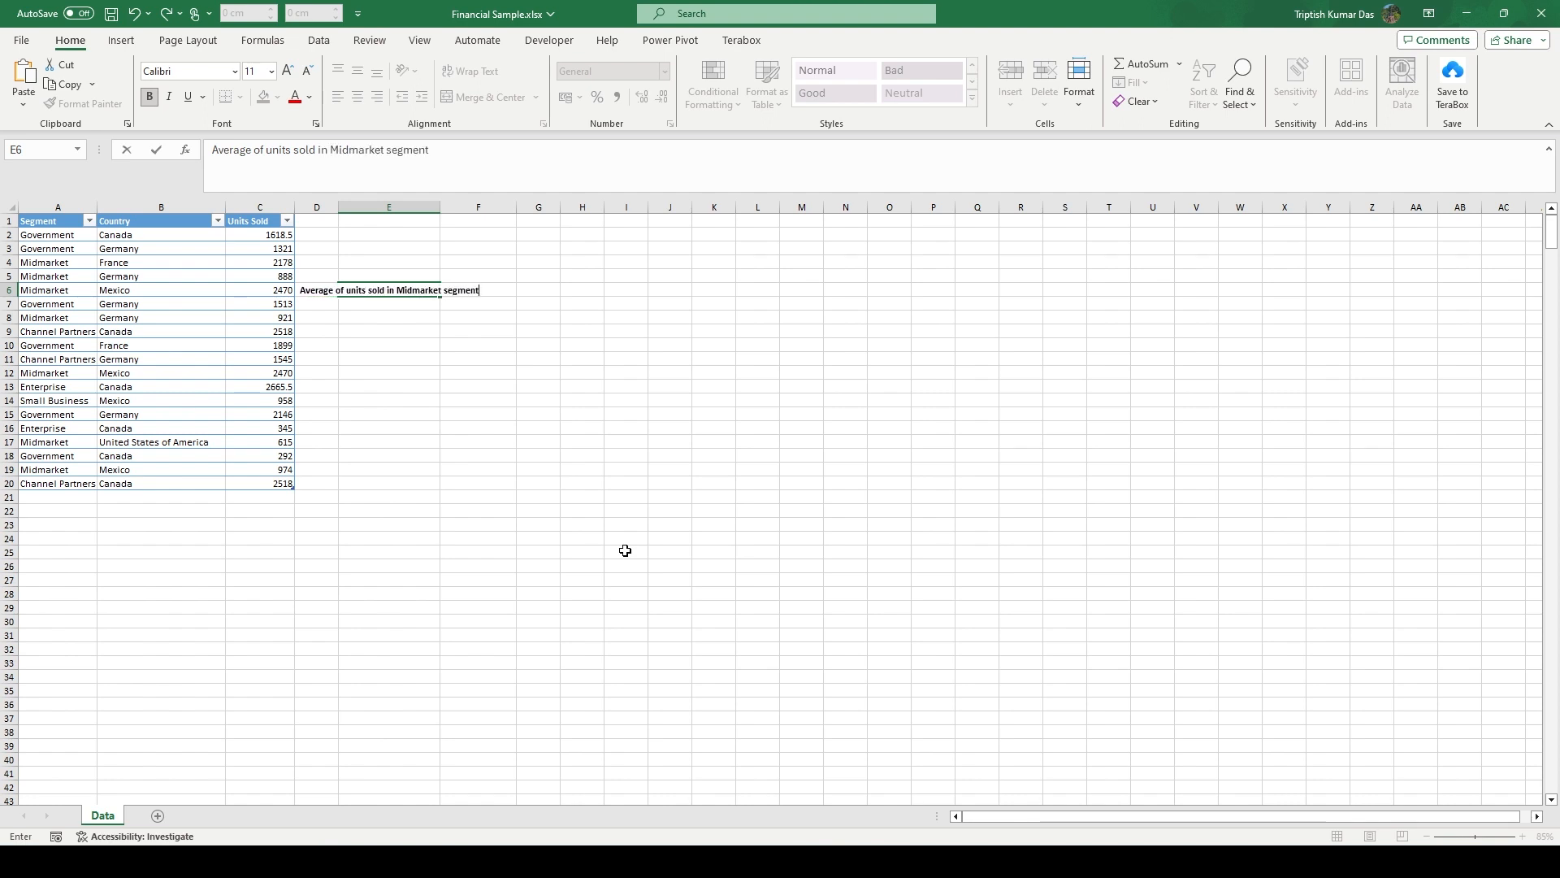
{"action": "key", "text": "Tab"}
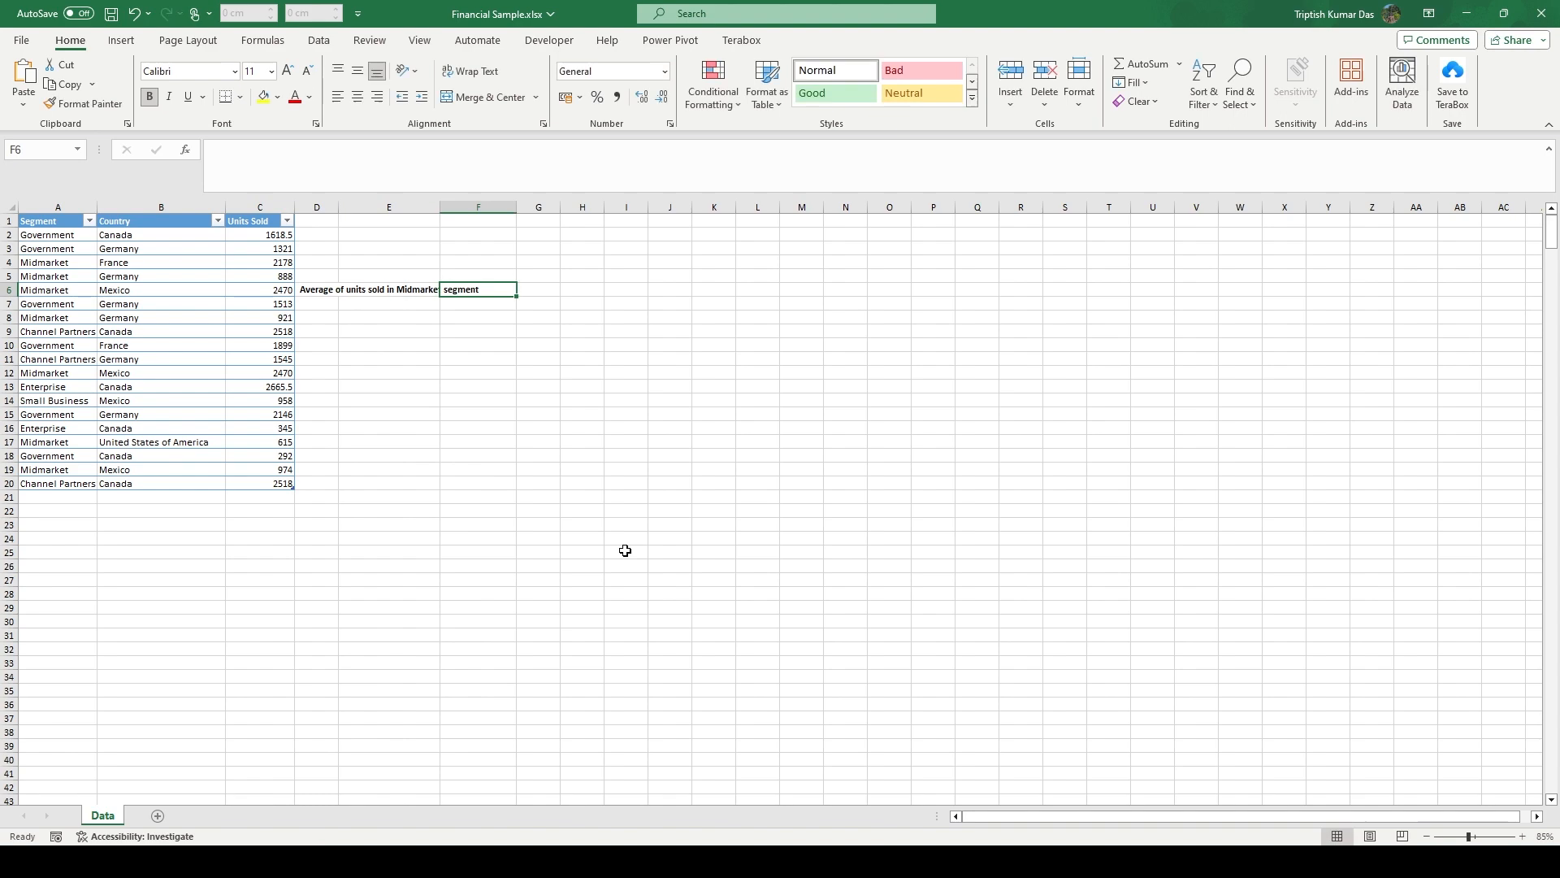
{"action": "double_click", "coordinate": [441, 208]}
Begin an AVERAGEIF formula in F6 with the Segment cells A2:A20 as its range
{"action": "type", "text": "="}
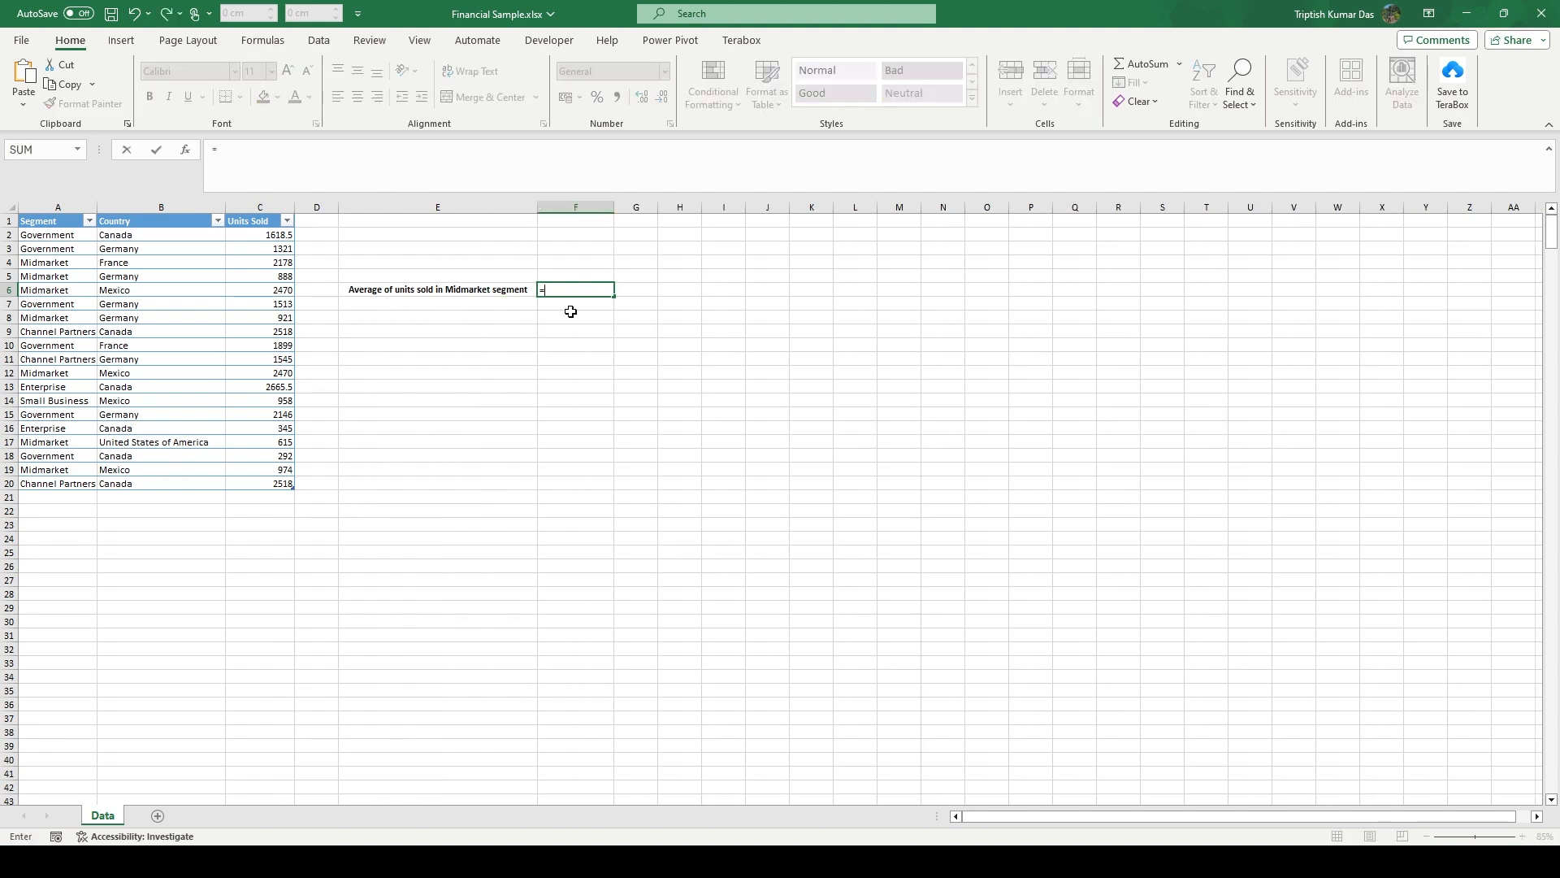
{"action": "type", "text": "avera"}
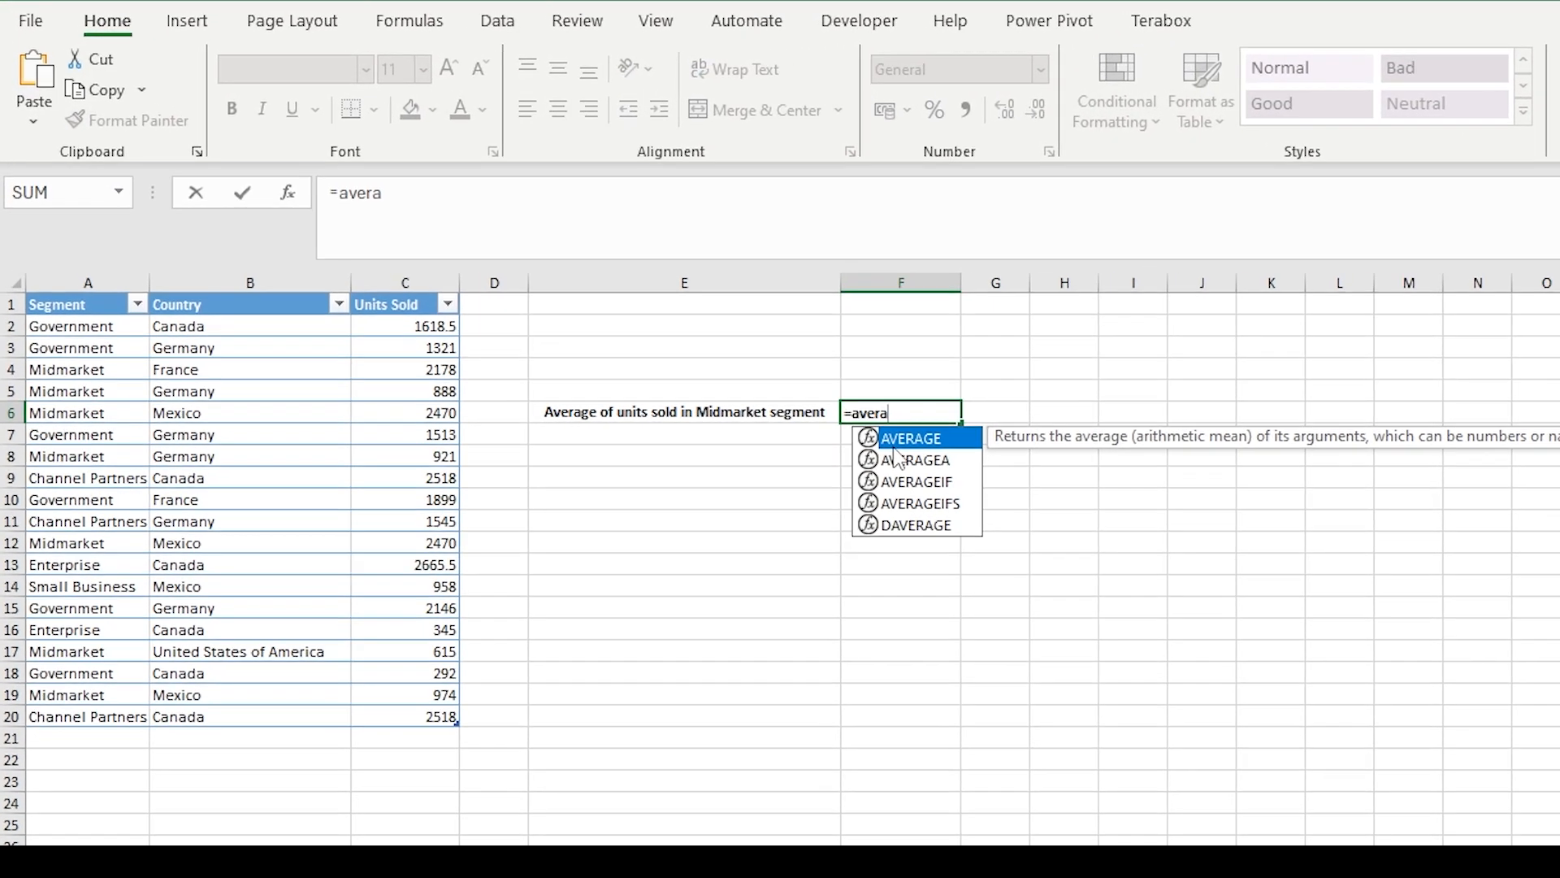
{"action": "key", "text": "Down"}
{"action": "key", "text": "Down"}
{"action": "key", "text": "Tab"}
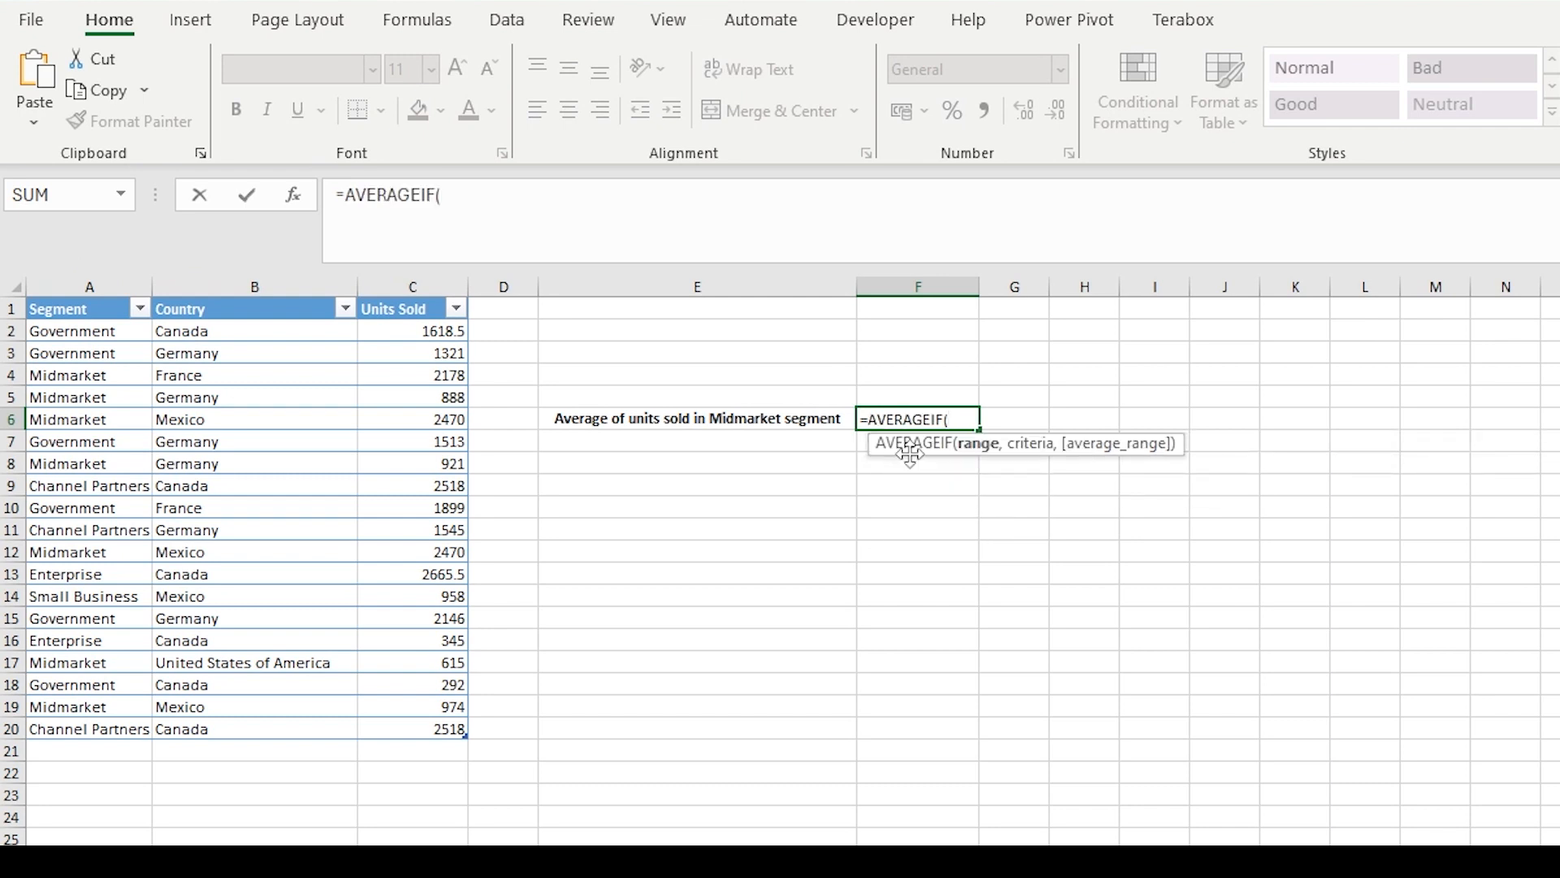
{"action": "left_click", "coordinate": [578, 218]}
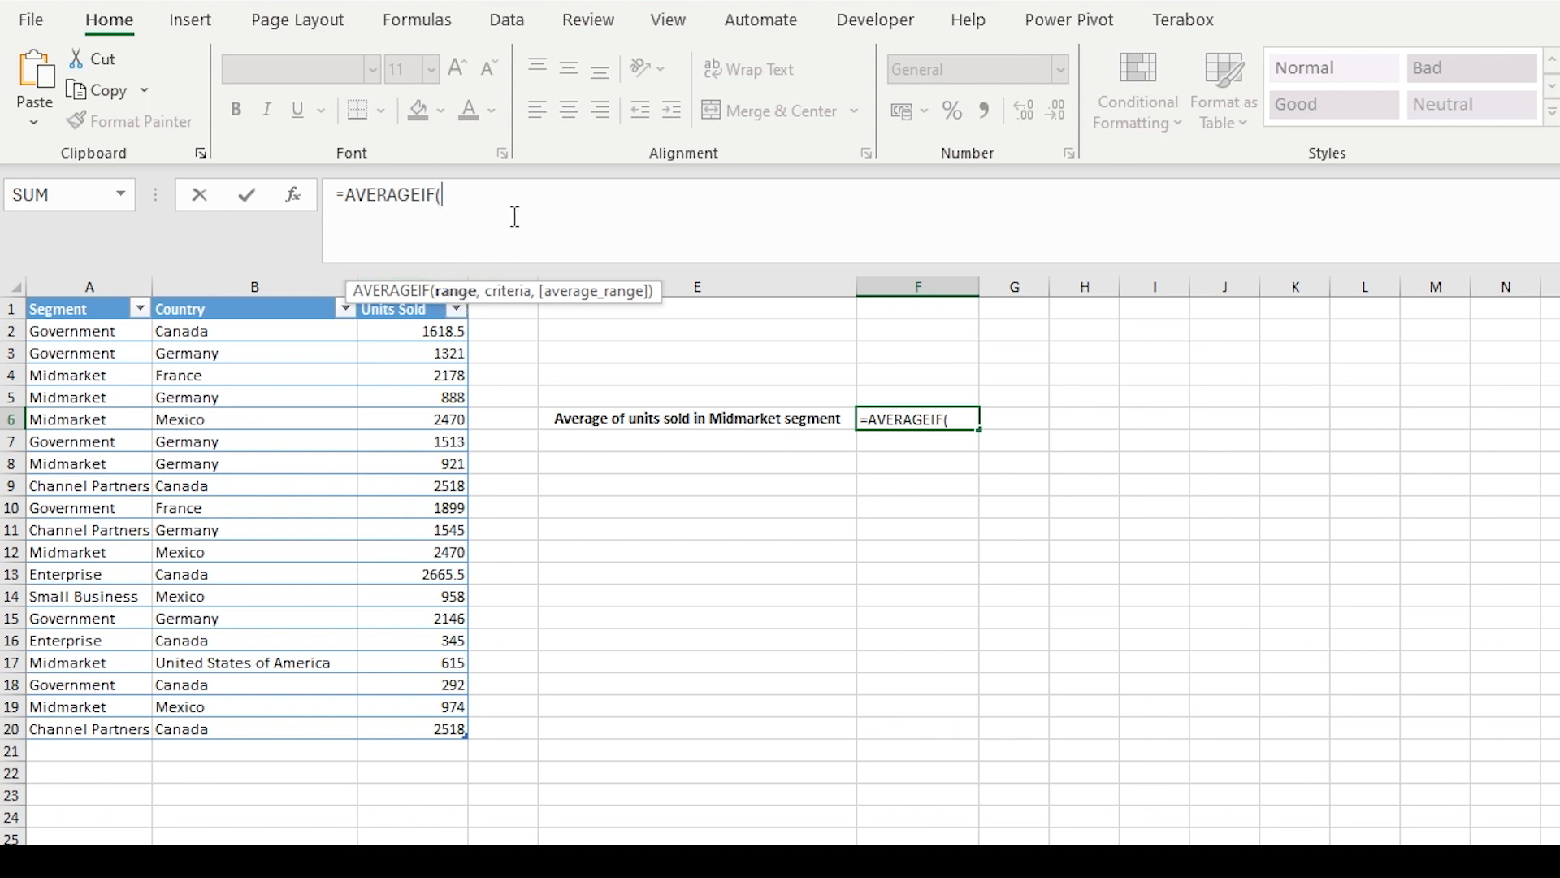
{"action": "type", "text": "A2"}
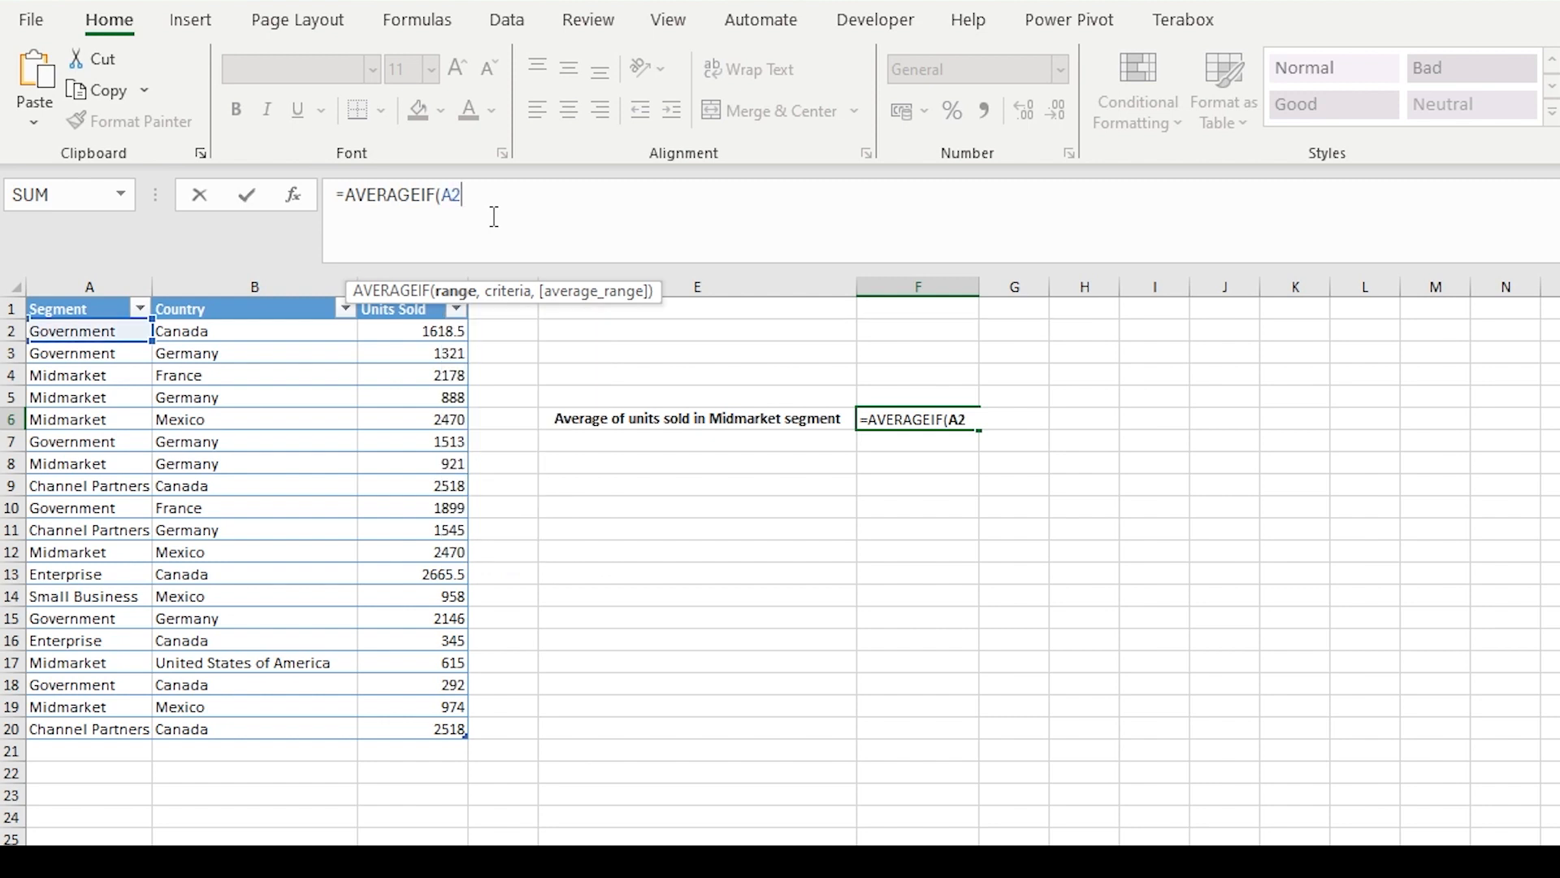
{"action": "type", "text": ":A20"}
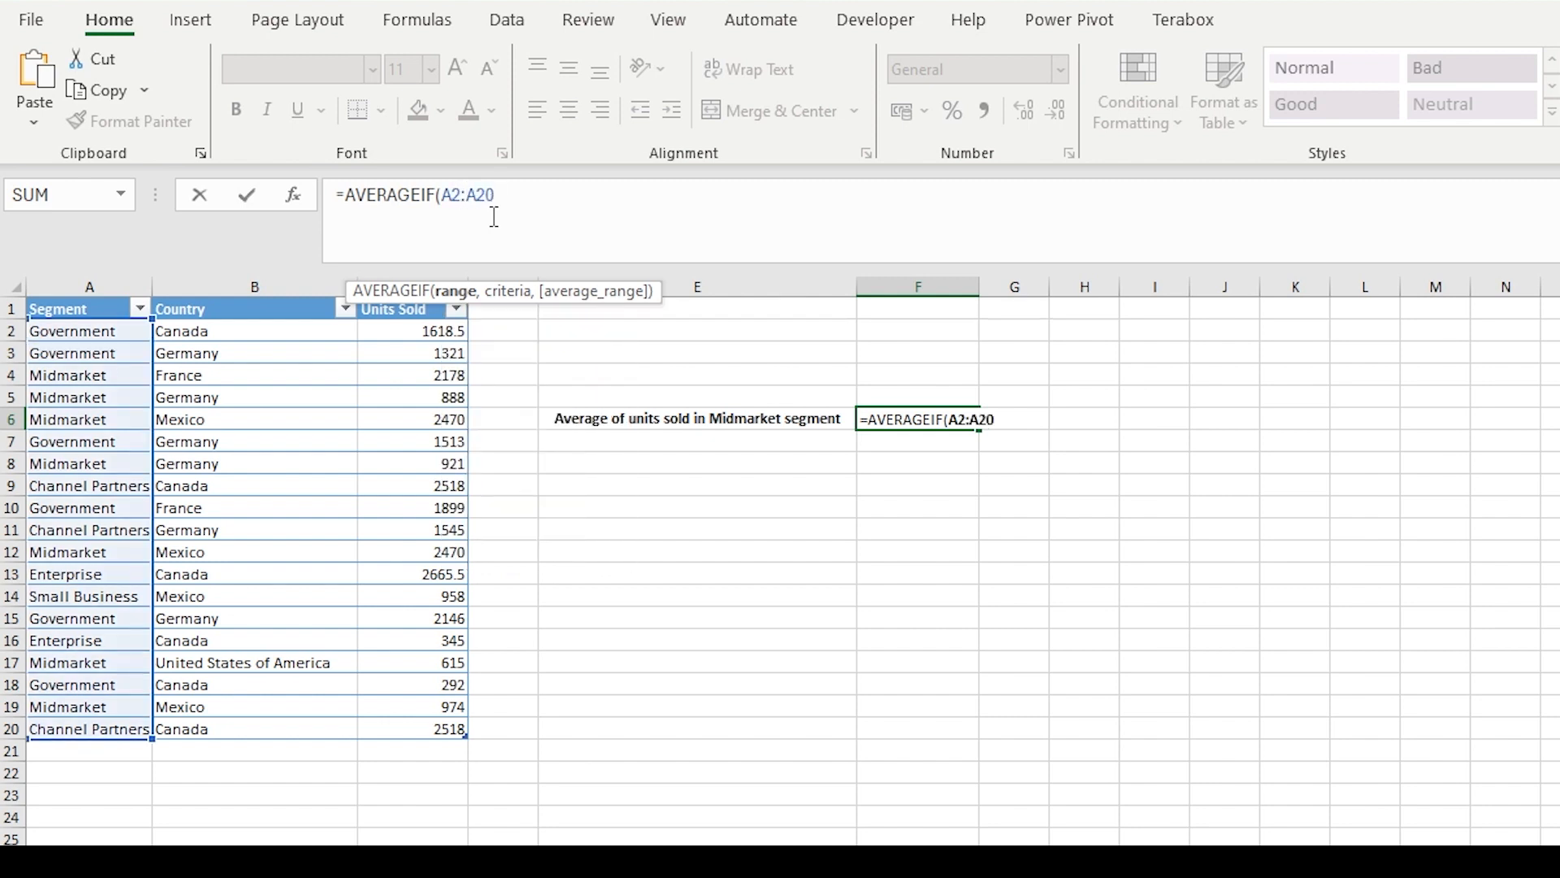
{"action": "type", "text": ","}
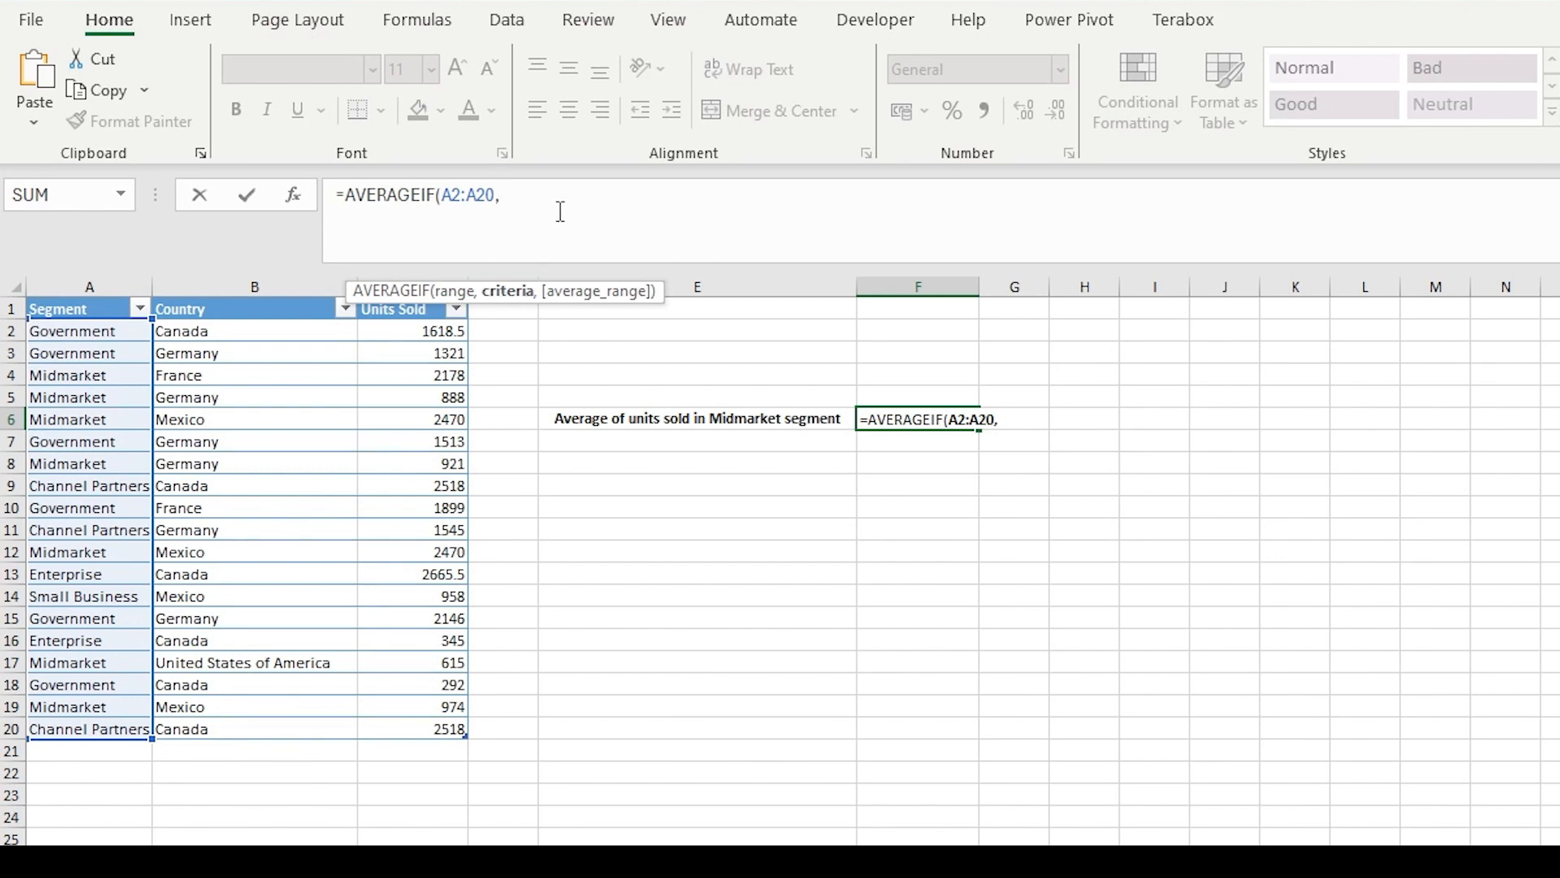
Complete F6's AVERAGEIF formula with the criterion "Midmarket" and the average range C2:C20
{"action": "type", "text": "\"Midmar"}
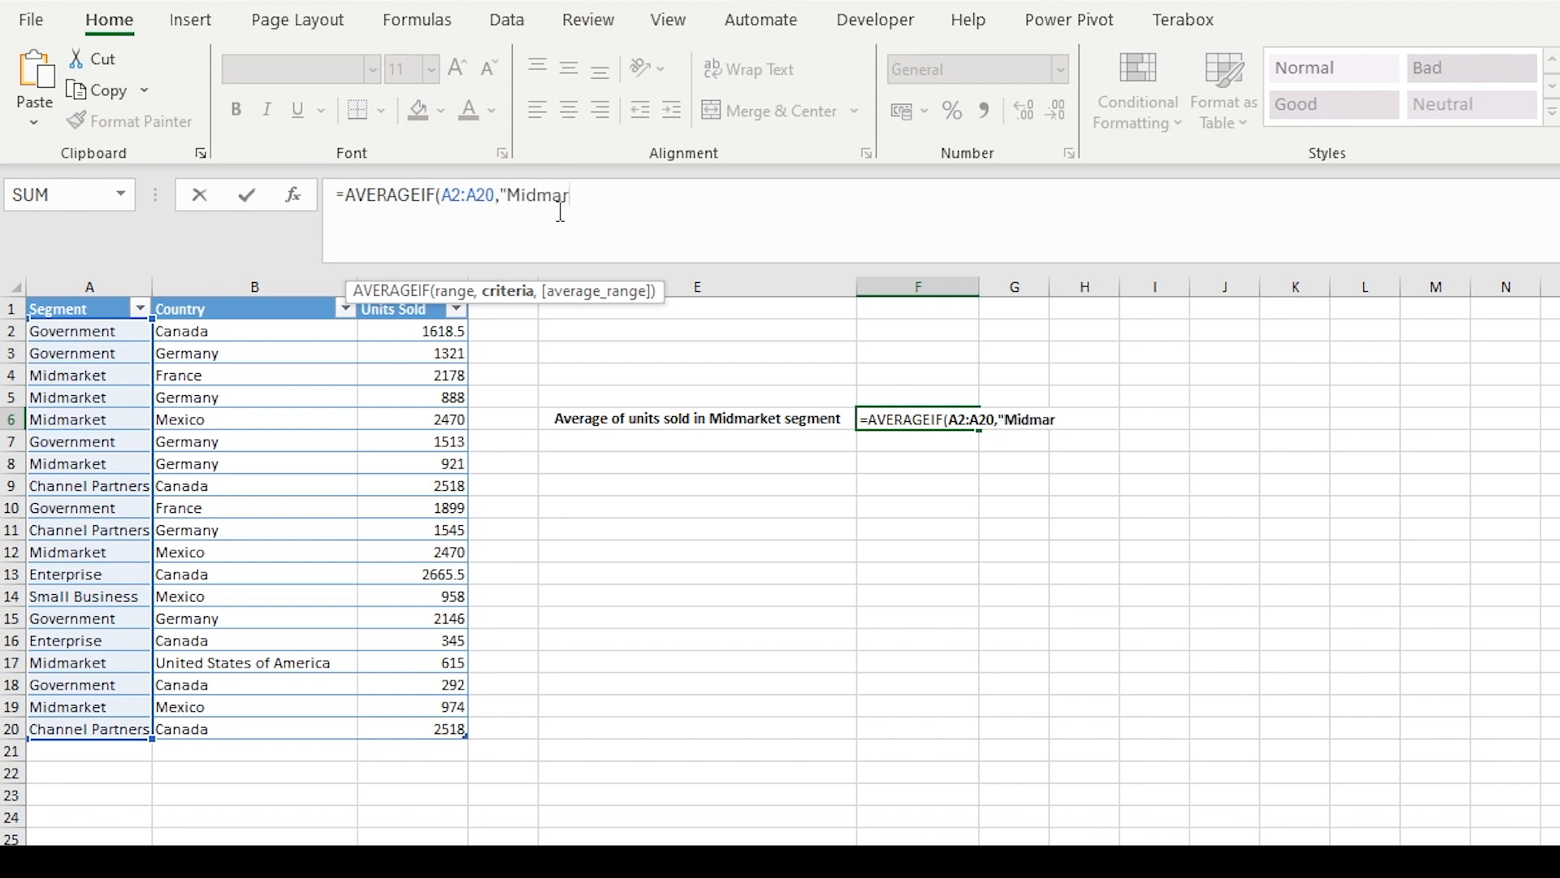
{"action": "type", "text": "ket\","}
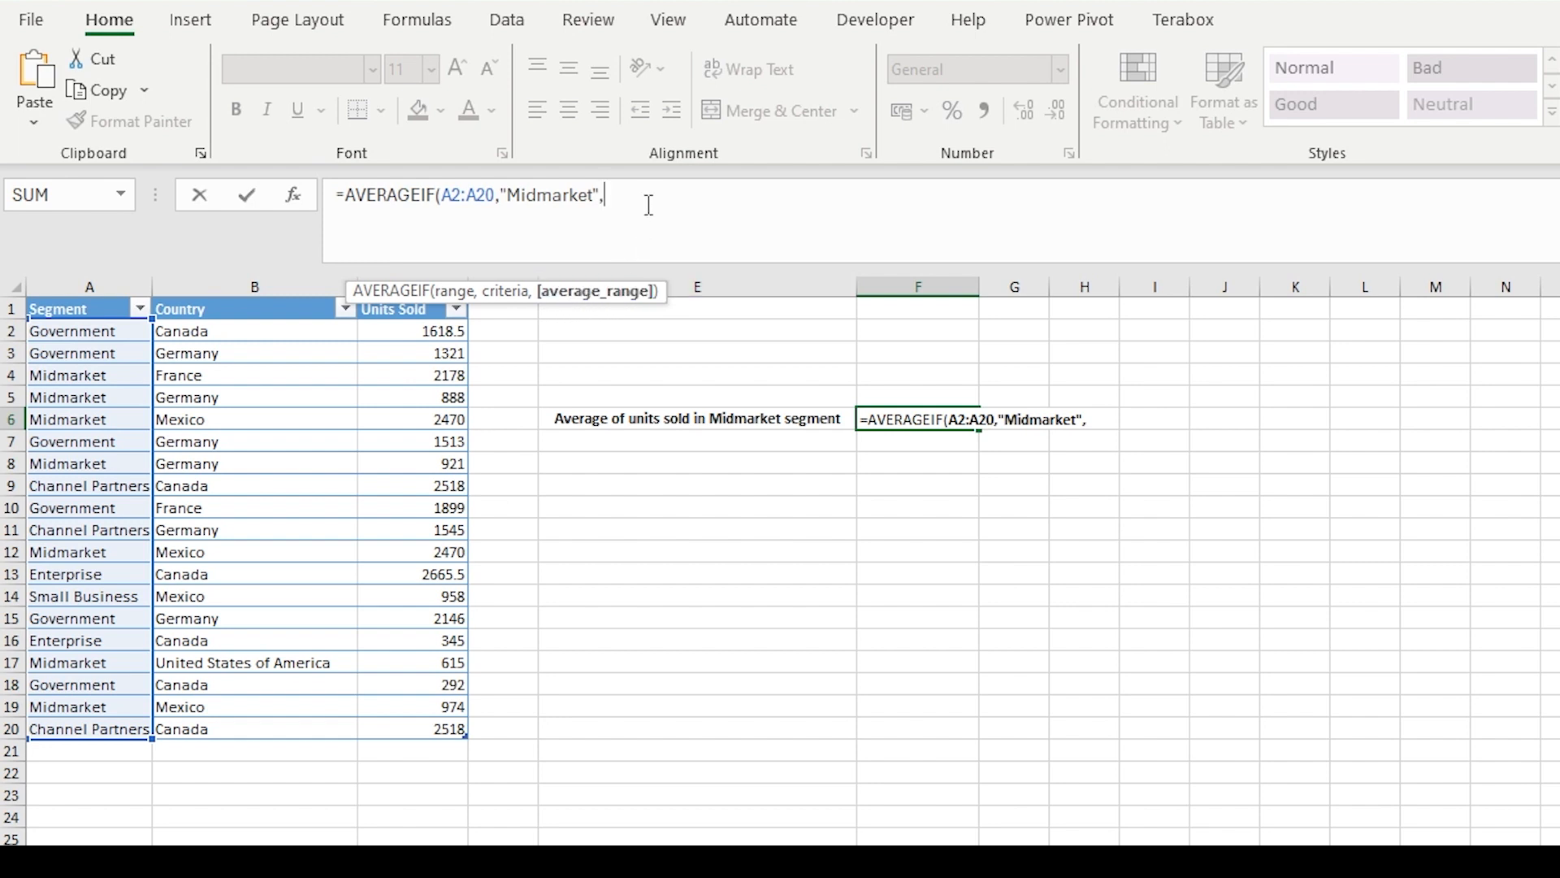
{"action": "type", "text": "C"}
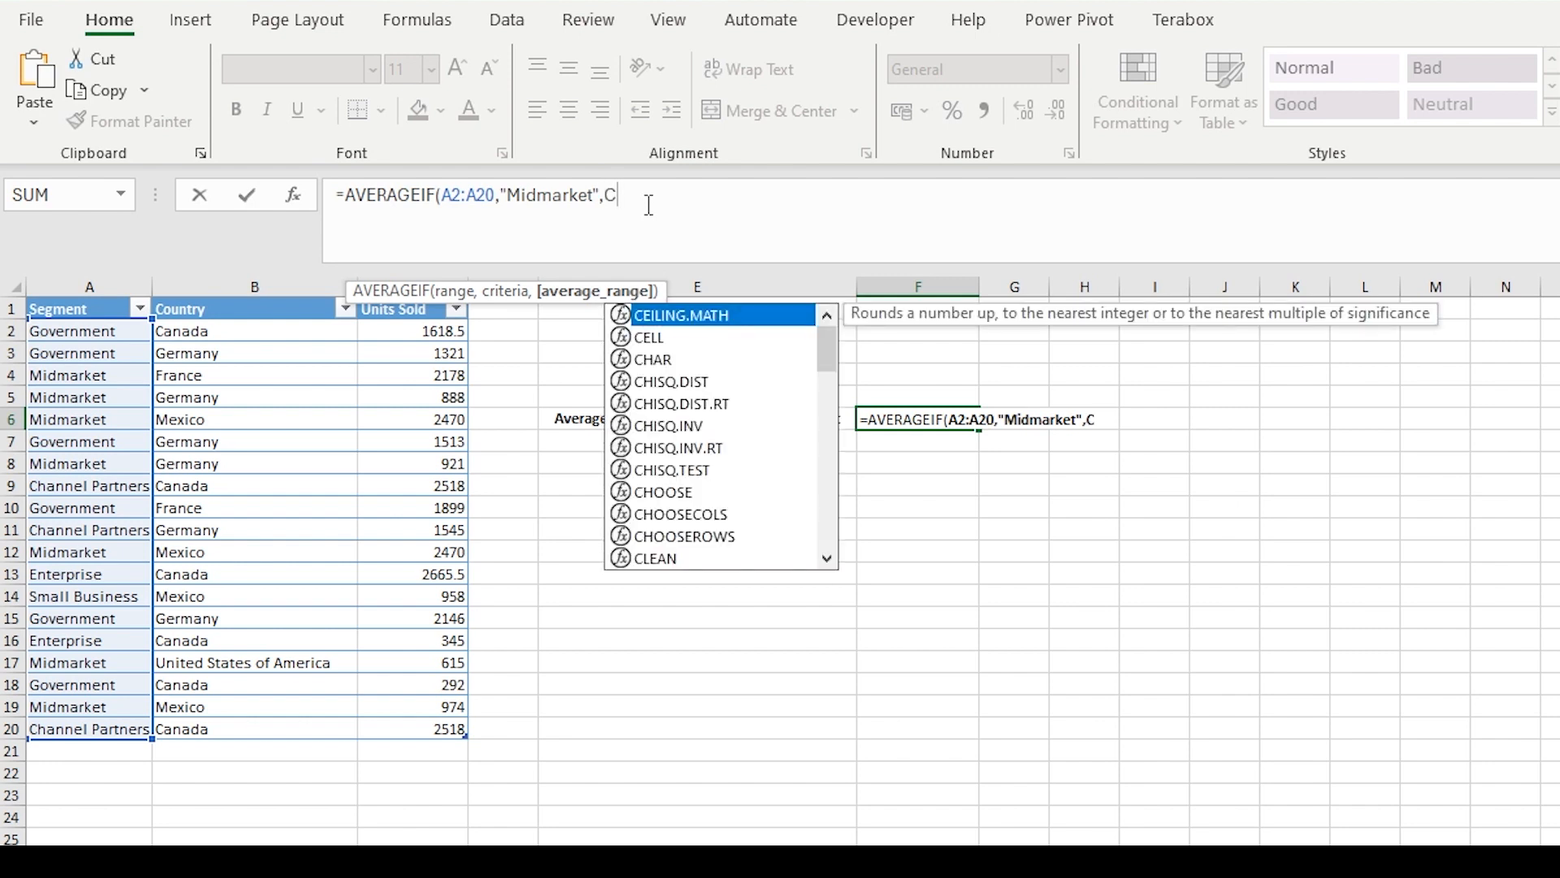
{"action": "type", "text": "2:C"}
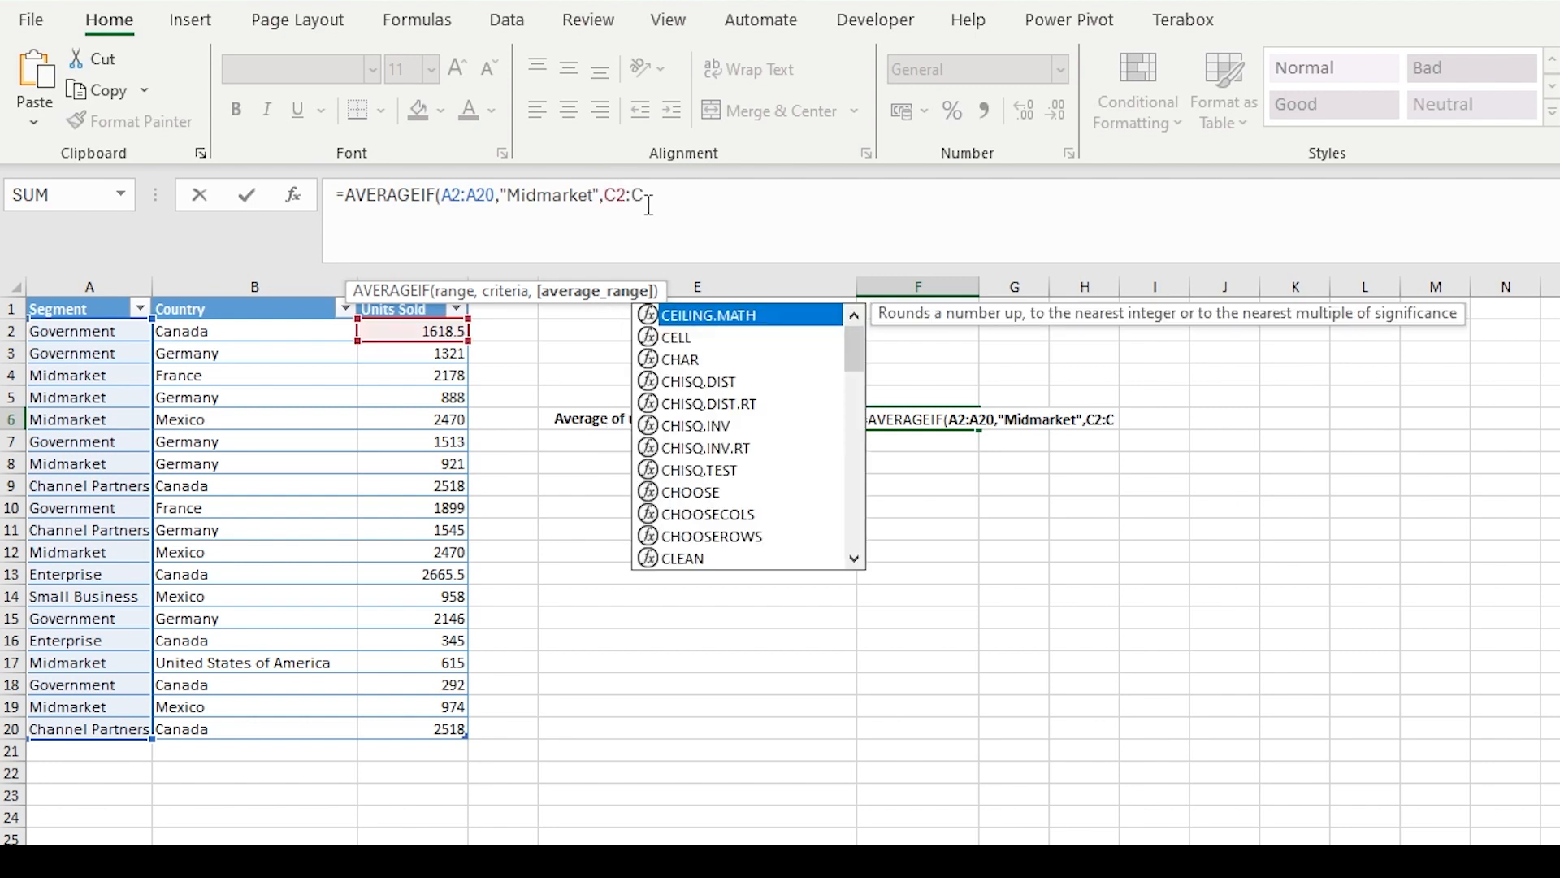
{"action": "type", "text": "20"}
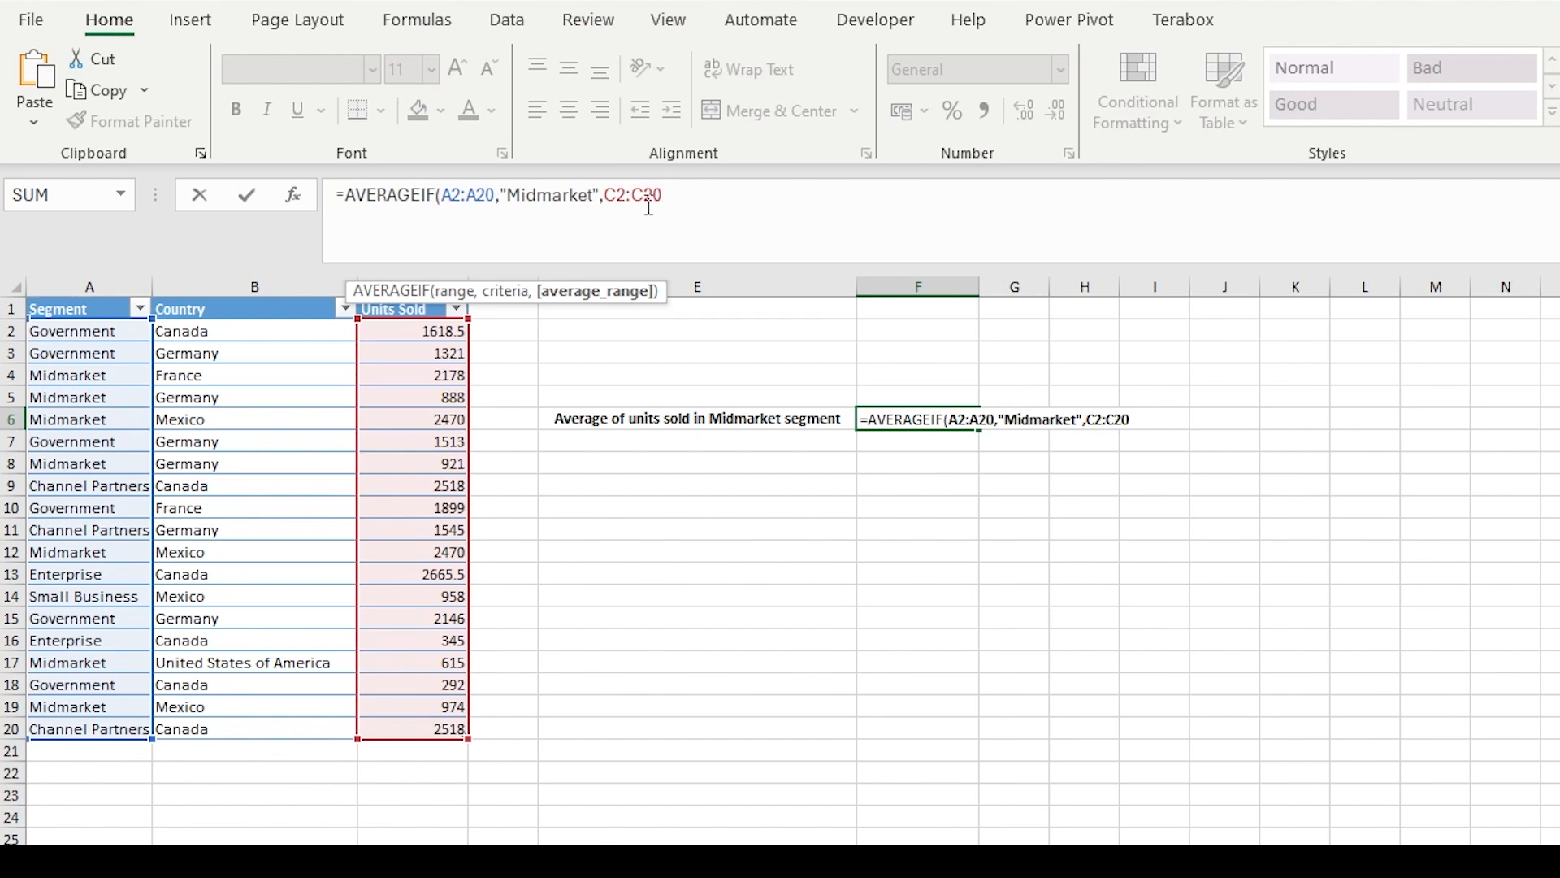
{"action": "type", "text": ")"}
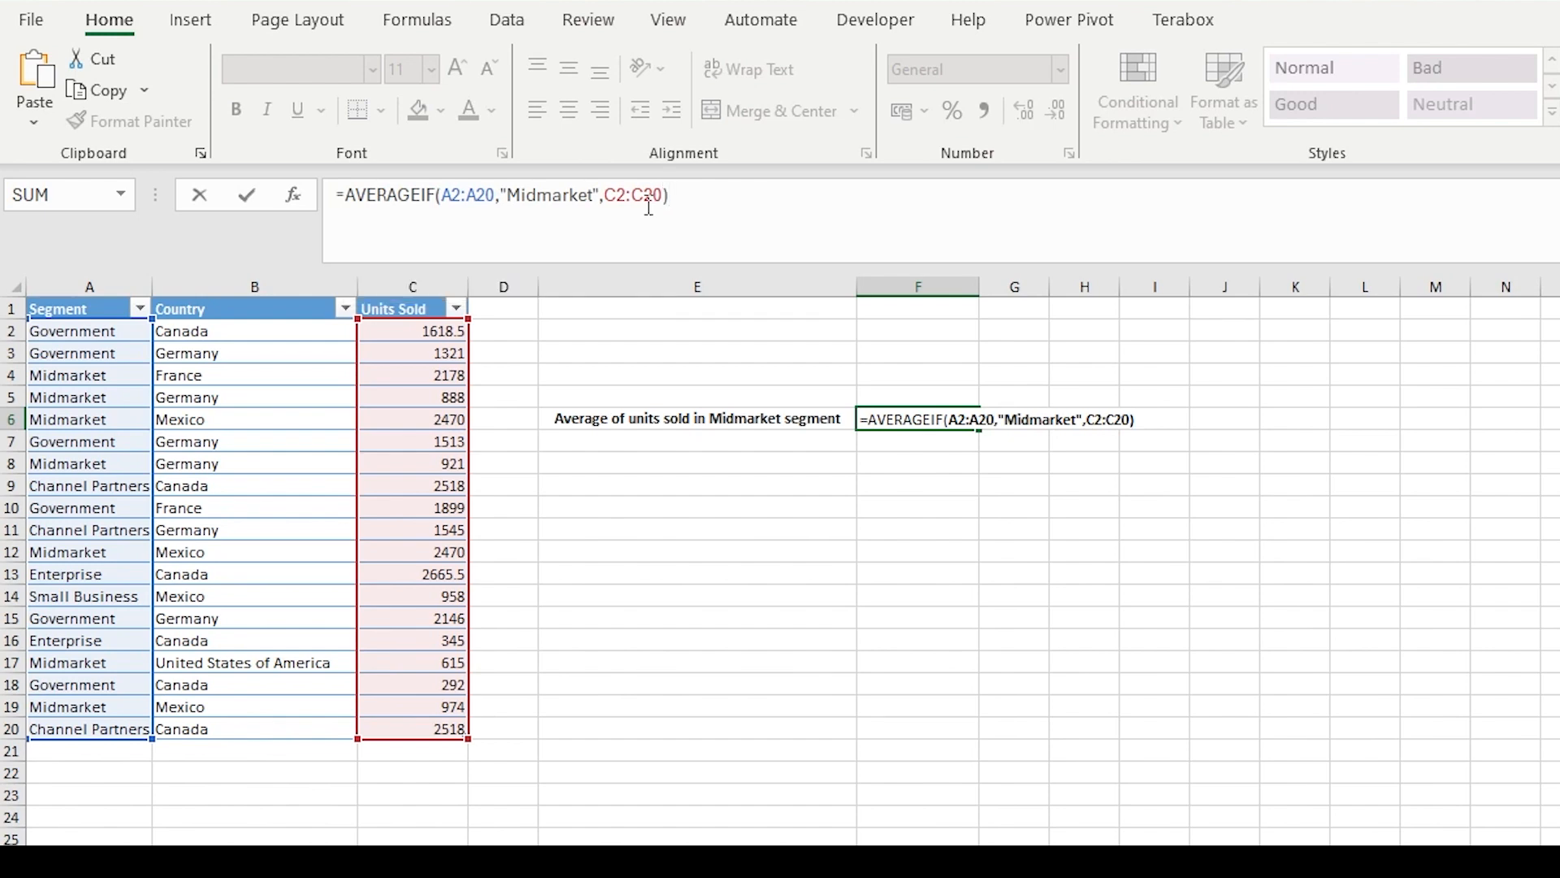
{"action": "key", "text": "Return"}
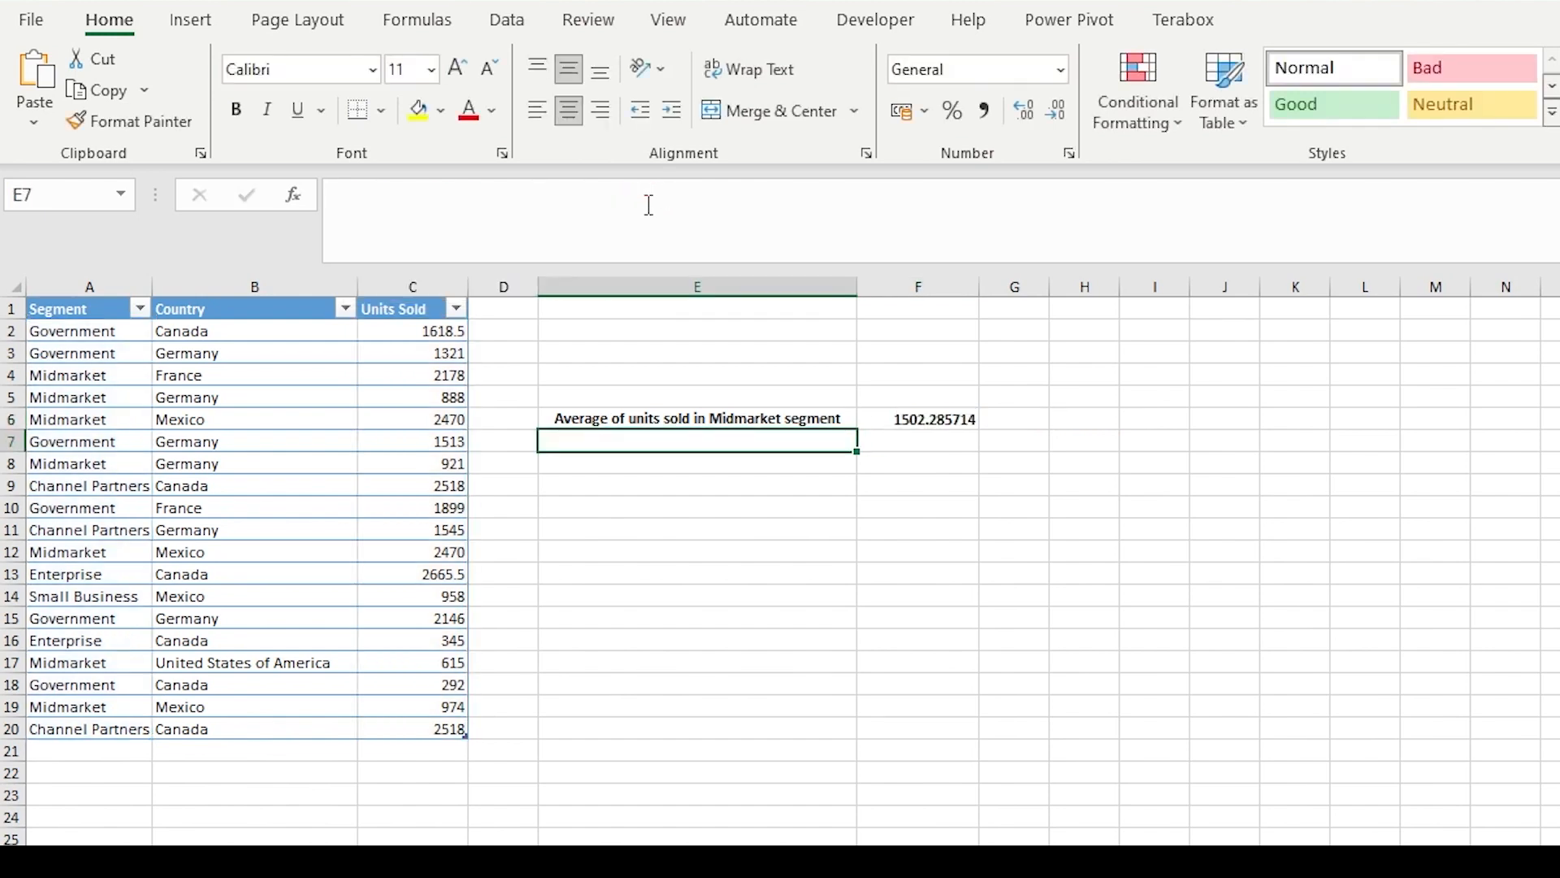
Filter the Segment column to Midmarket only and select the remaining Units Sold values to check the formula's average
{"action": "left_click", "coordinate": [898, 420]}
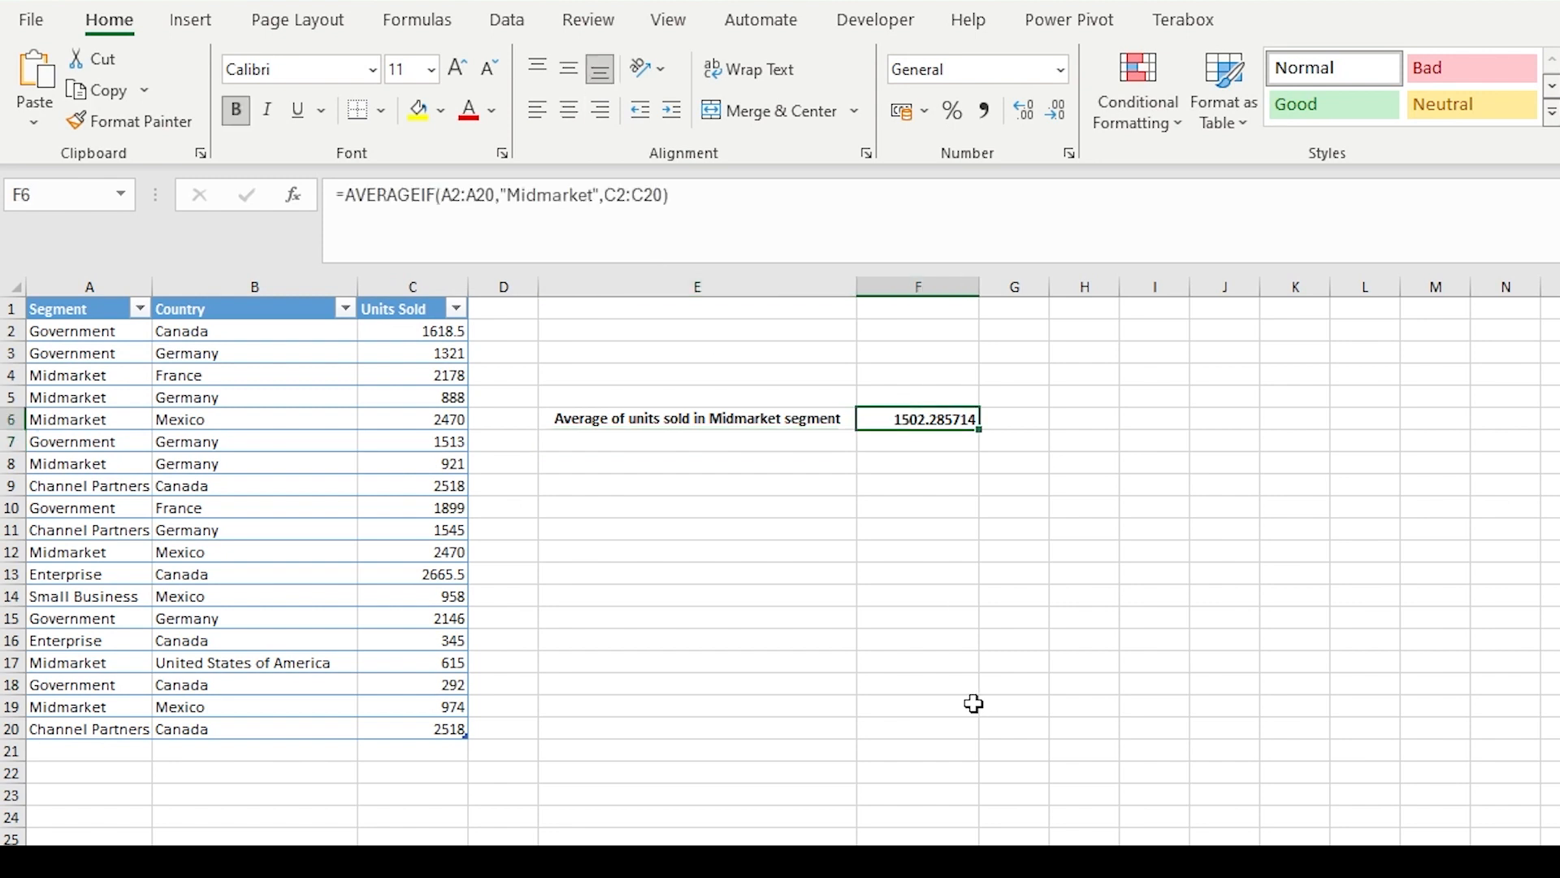
{"action": "left_click", "coordinate": [140, 308]}
{"action": "left_click", "coordinate": [93, 650]}
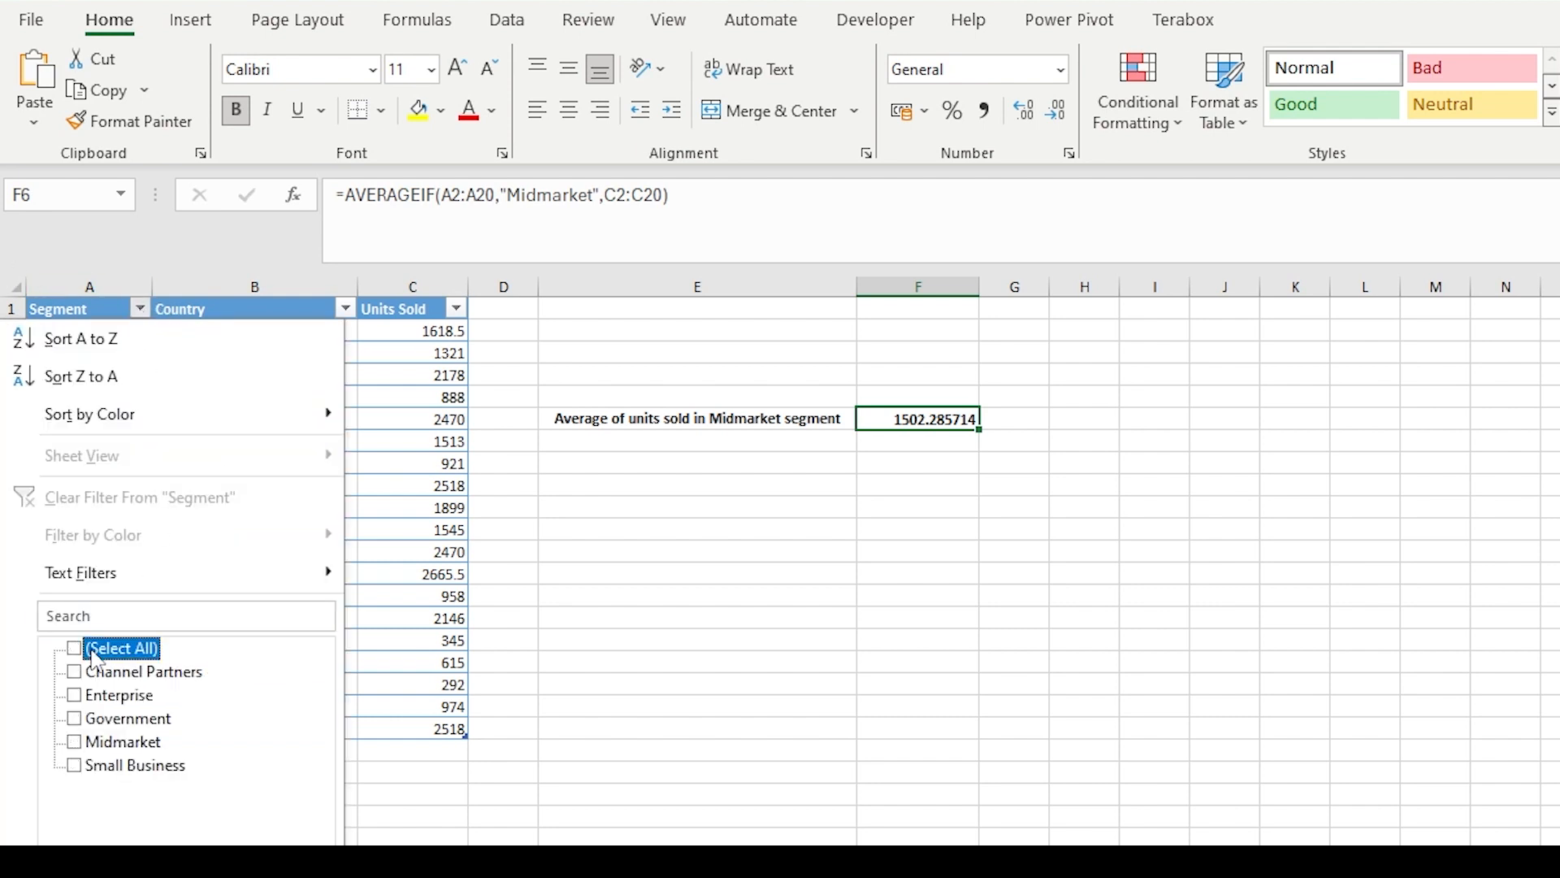
{"action": "left_click", "coordinate": [107, 742]}
{"action": "left_click", "coordinate": [219, 871]}
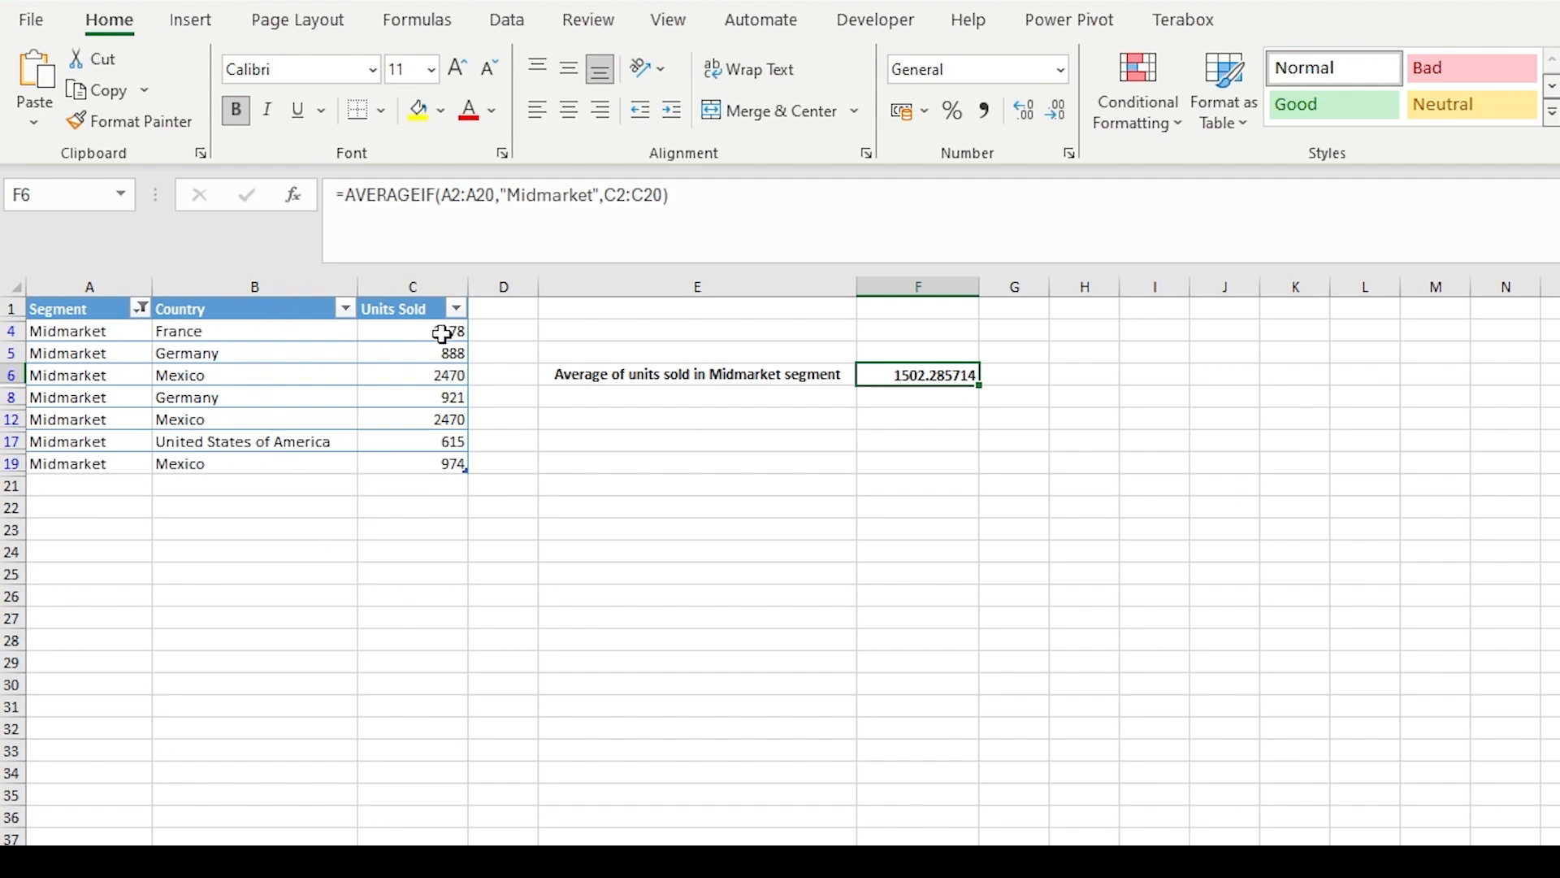
{"action": "left_click_drag", "start_coordinate": [443, 335], "coordinate": [424, 475]}
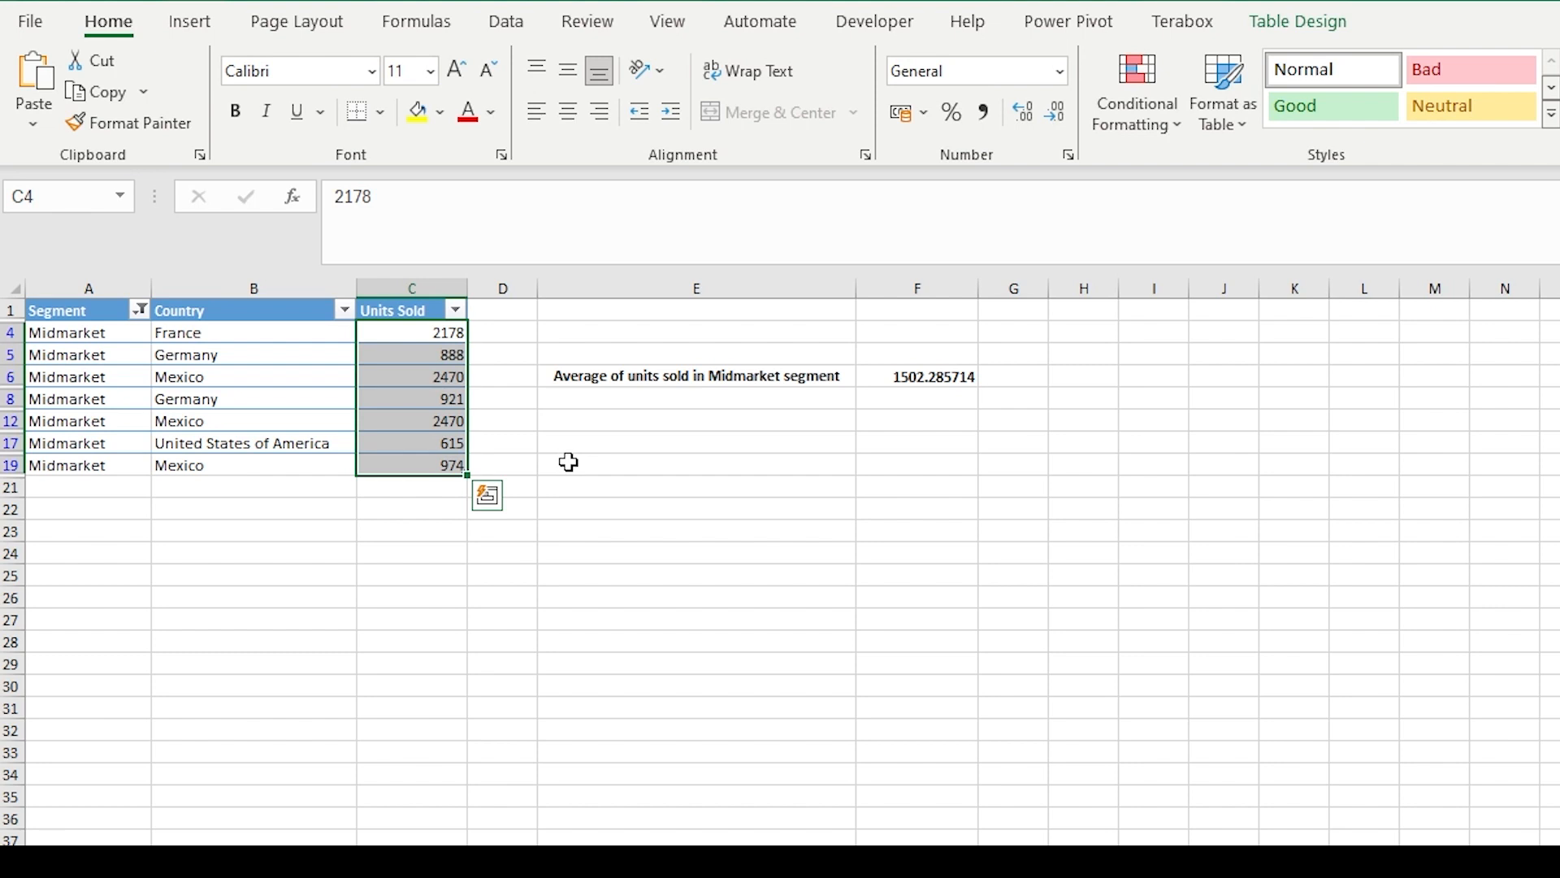
Show all segments again in the Segment filter and return to the average in F6
{"action": "left_click", "coordinate": [139, 312]}
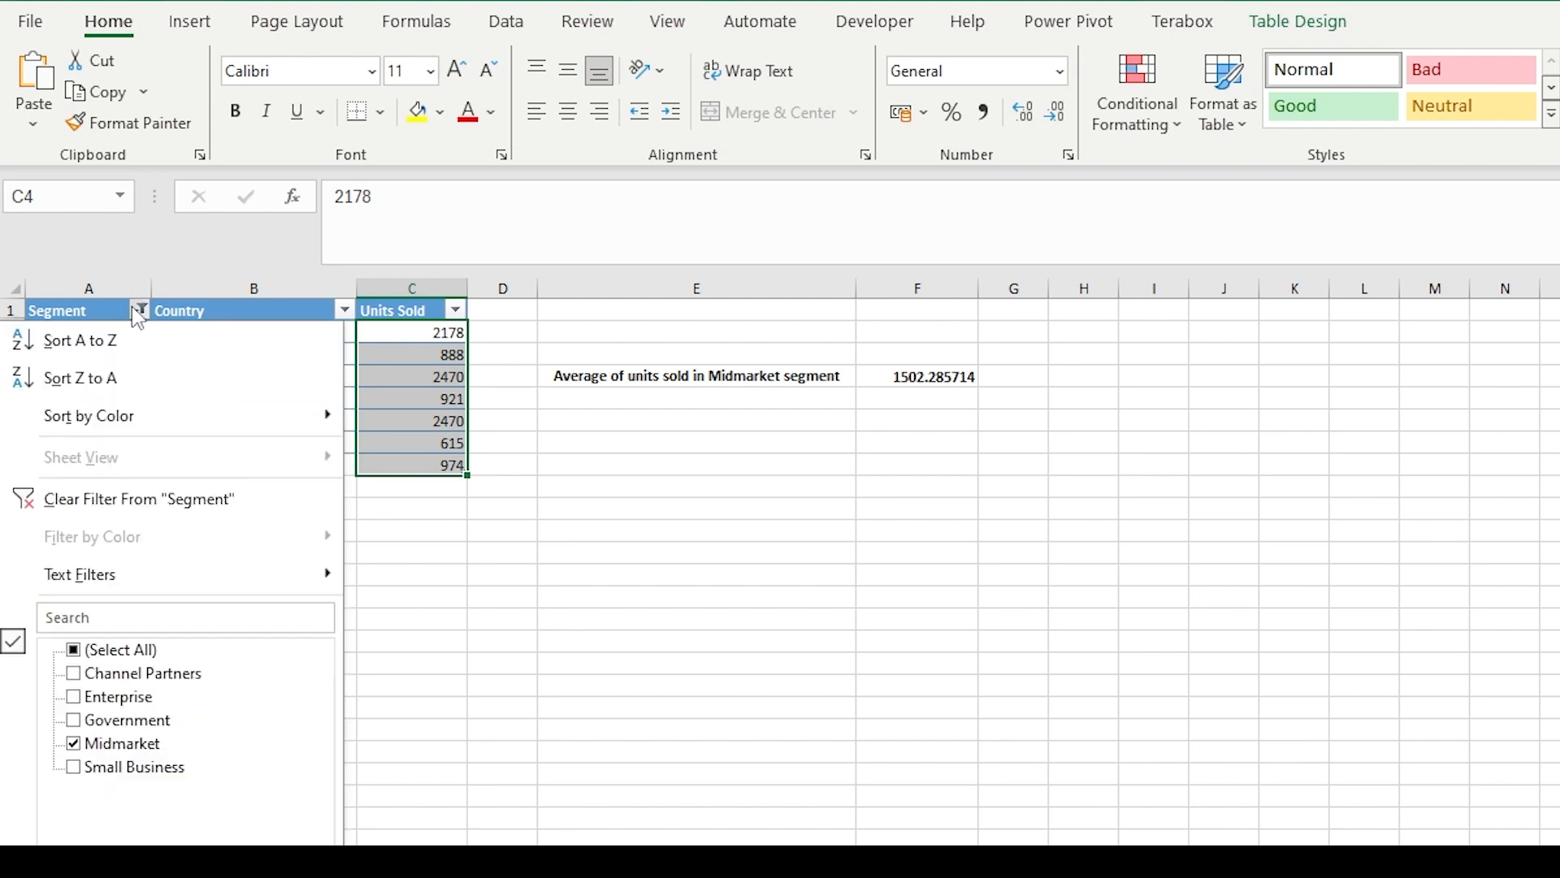
{"action": "left_click", "coordinate": [98, 650]}
{"action": "left_click", "coordinate": [220, 863]}
{"action": "left_click", "coordinate": [797, 666]}
{"action": "left_click", "coordinate": [946, 422]}
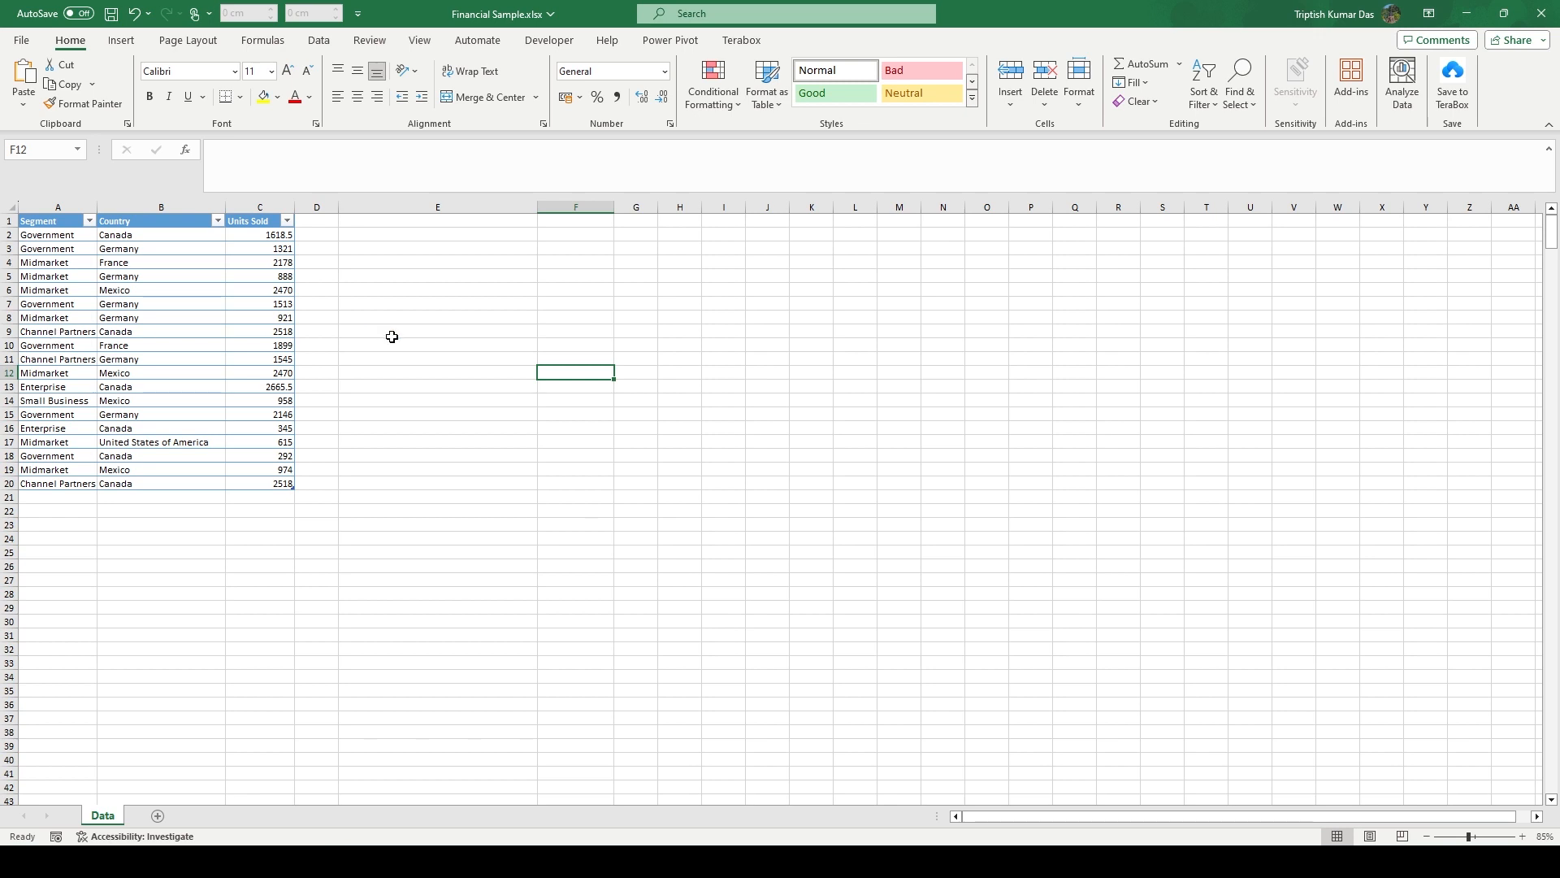
{"action": "left_click", "coordinate": [64, 265]}
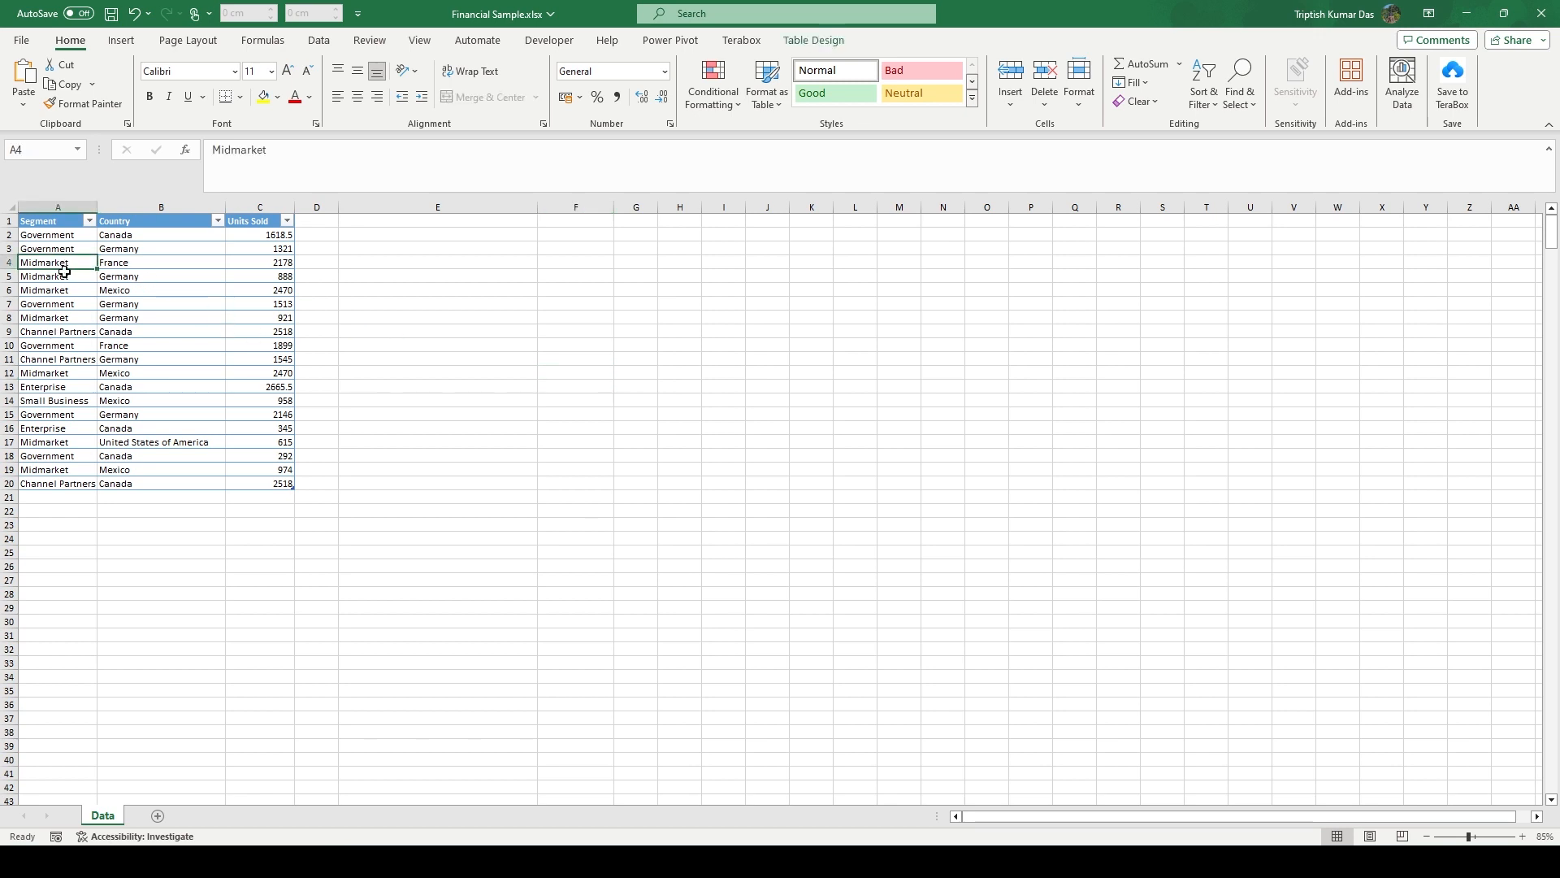
{"action": "left_click", "coordinate": [59, 292]}
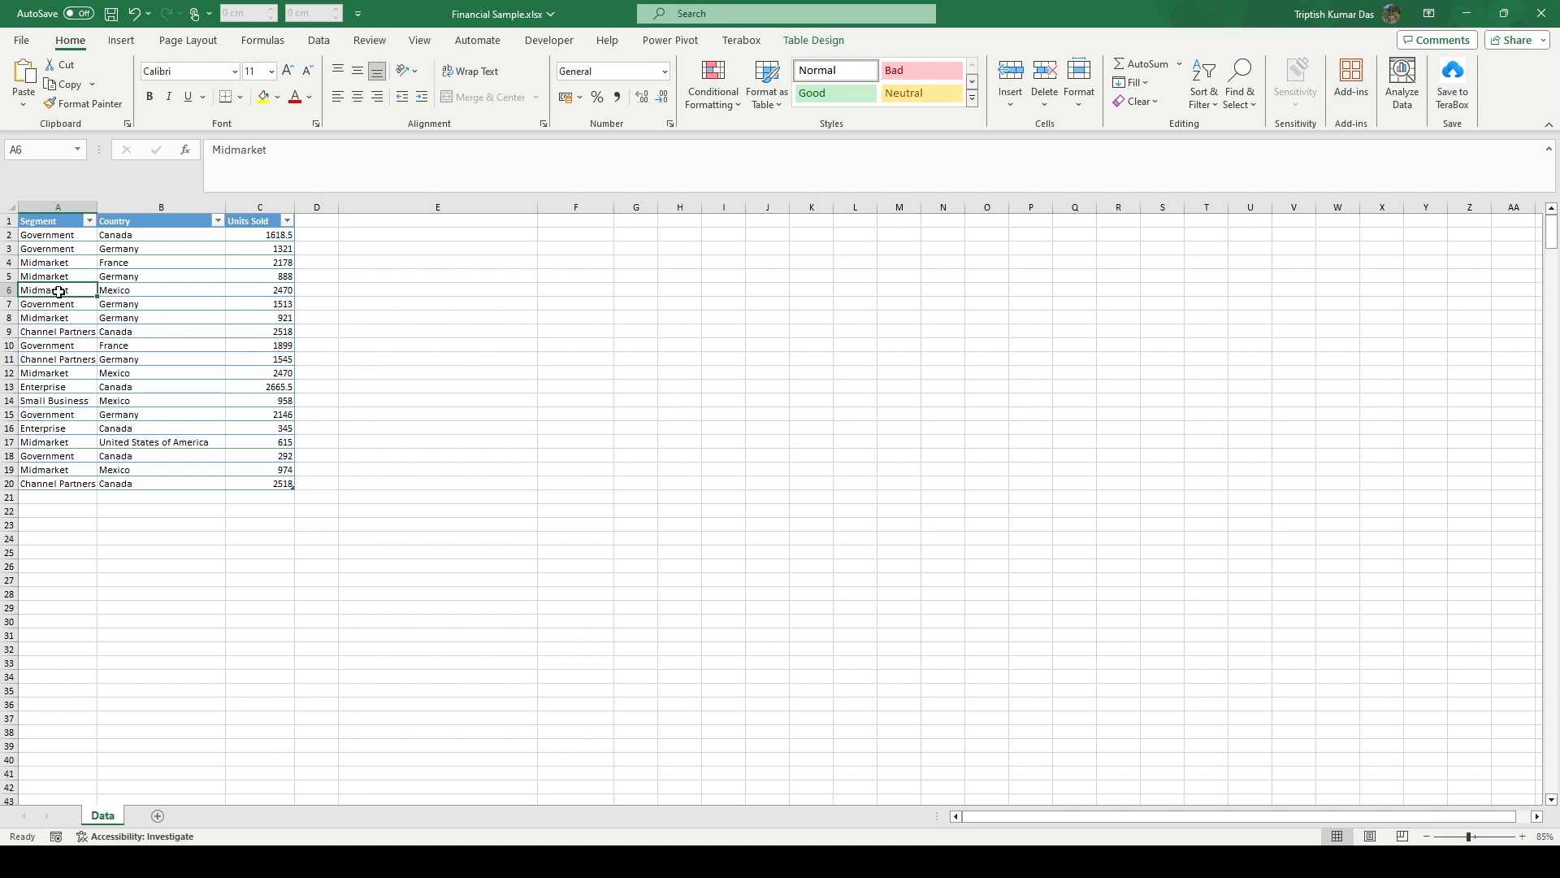
{"action": "left_click", "coordinate": [195, 293]}
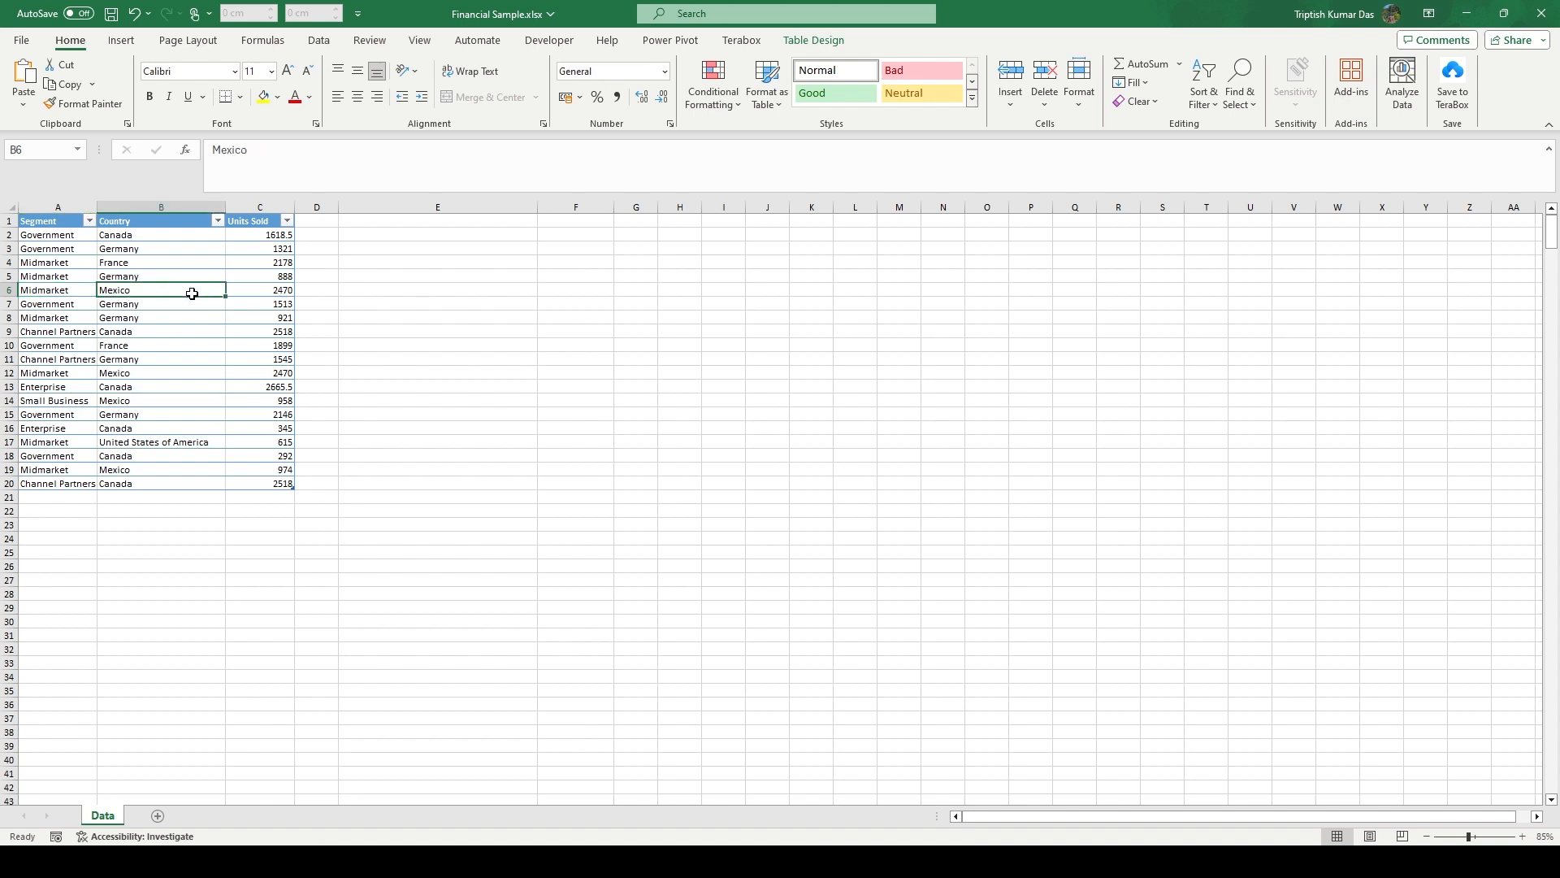
{"action": "left_click", "coordinate": [74, 292]}
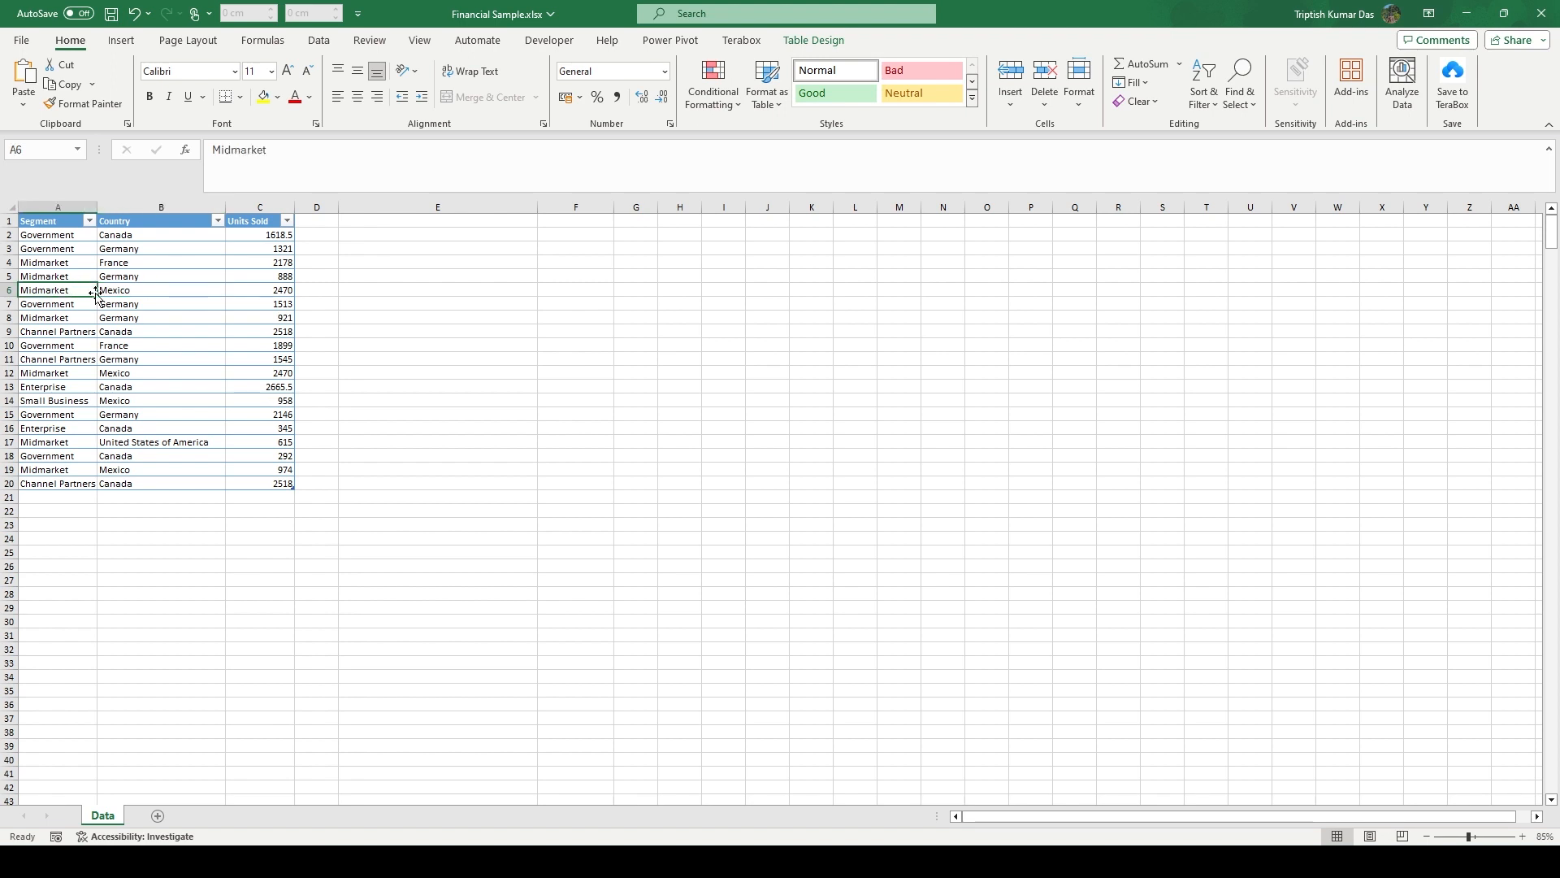
Label cell E6 "Average units sold in Midmarket and in Mexico"
{"action": "left_click", "coordinate": [198, 291]}
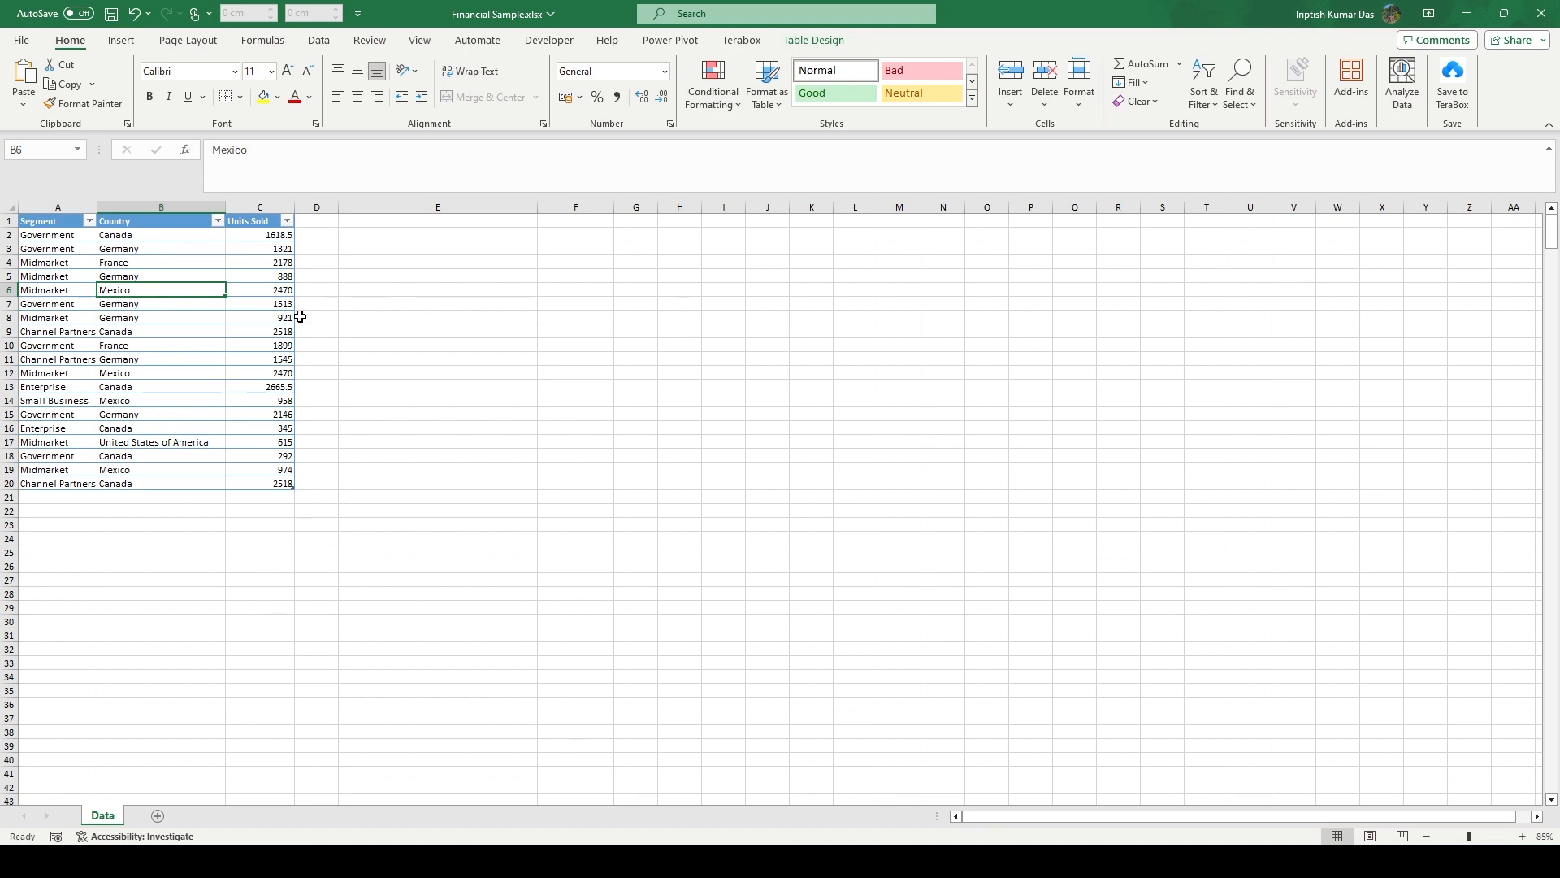
{"action": "key", "text": "Right"}
{"action": "key", "text": "Right"}
{"action": "key", "text": "Right"}
{"action": "type", "text": "Average units sold"}
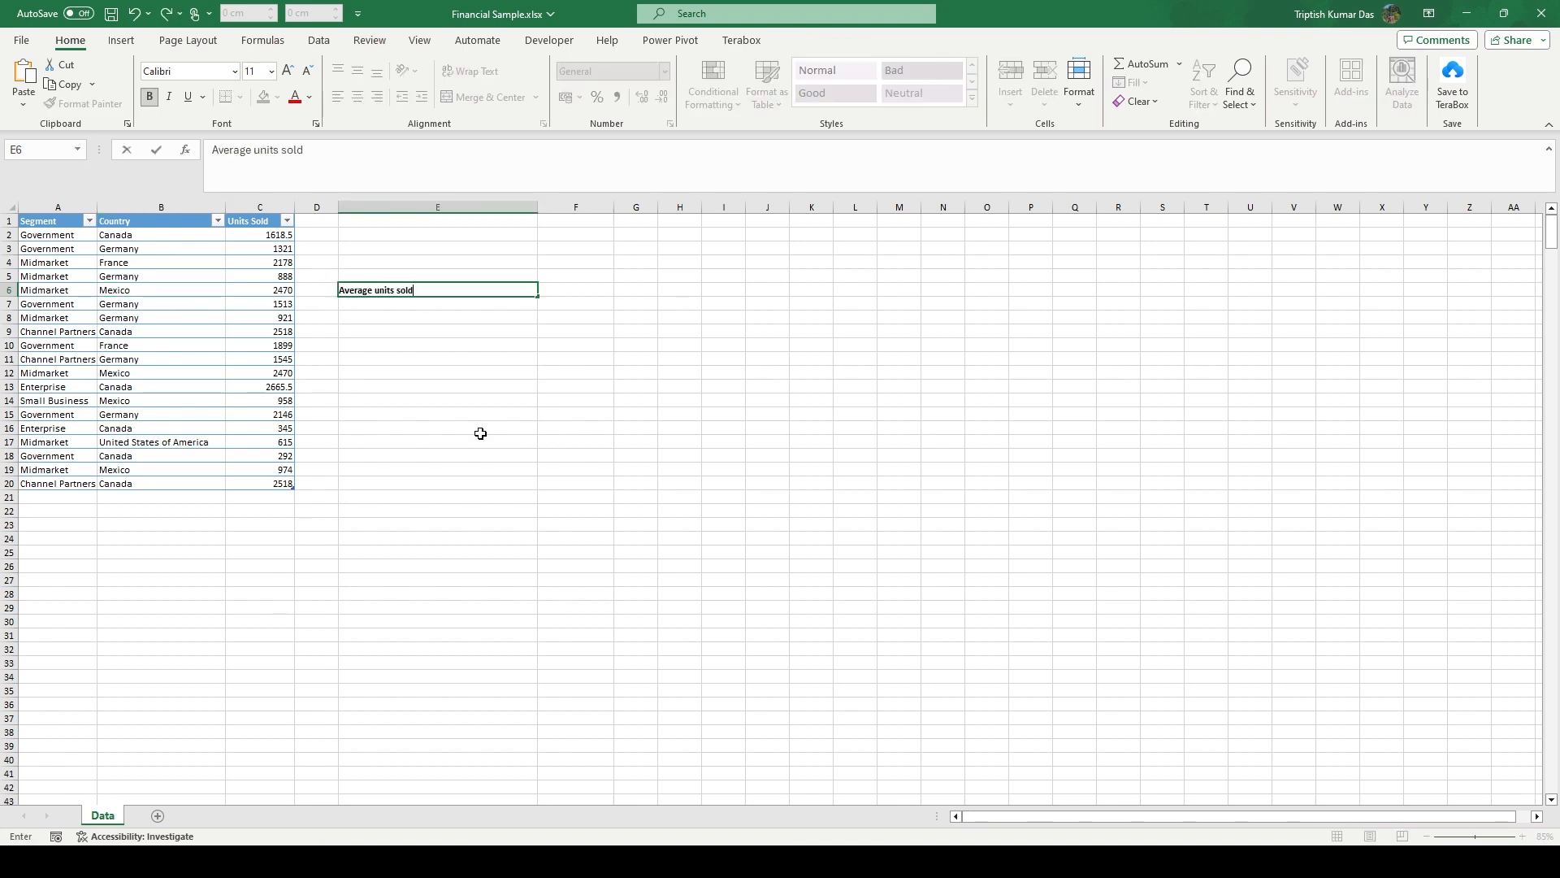
{"action": "type", "text": " in Midmarket and in Mexico"}
{"action": "key", "text": "Tab"}
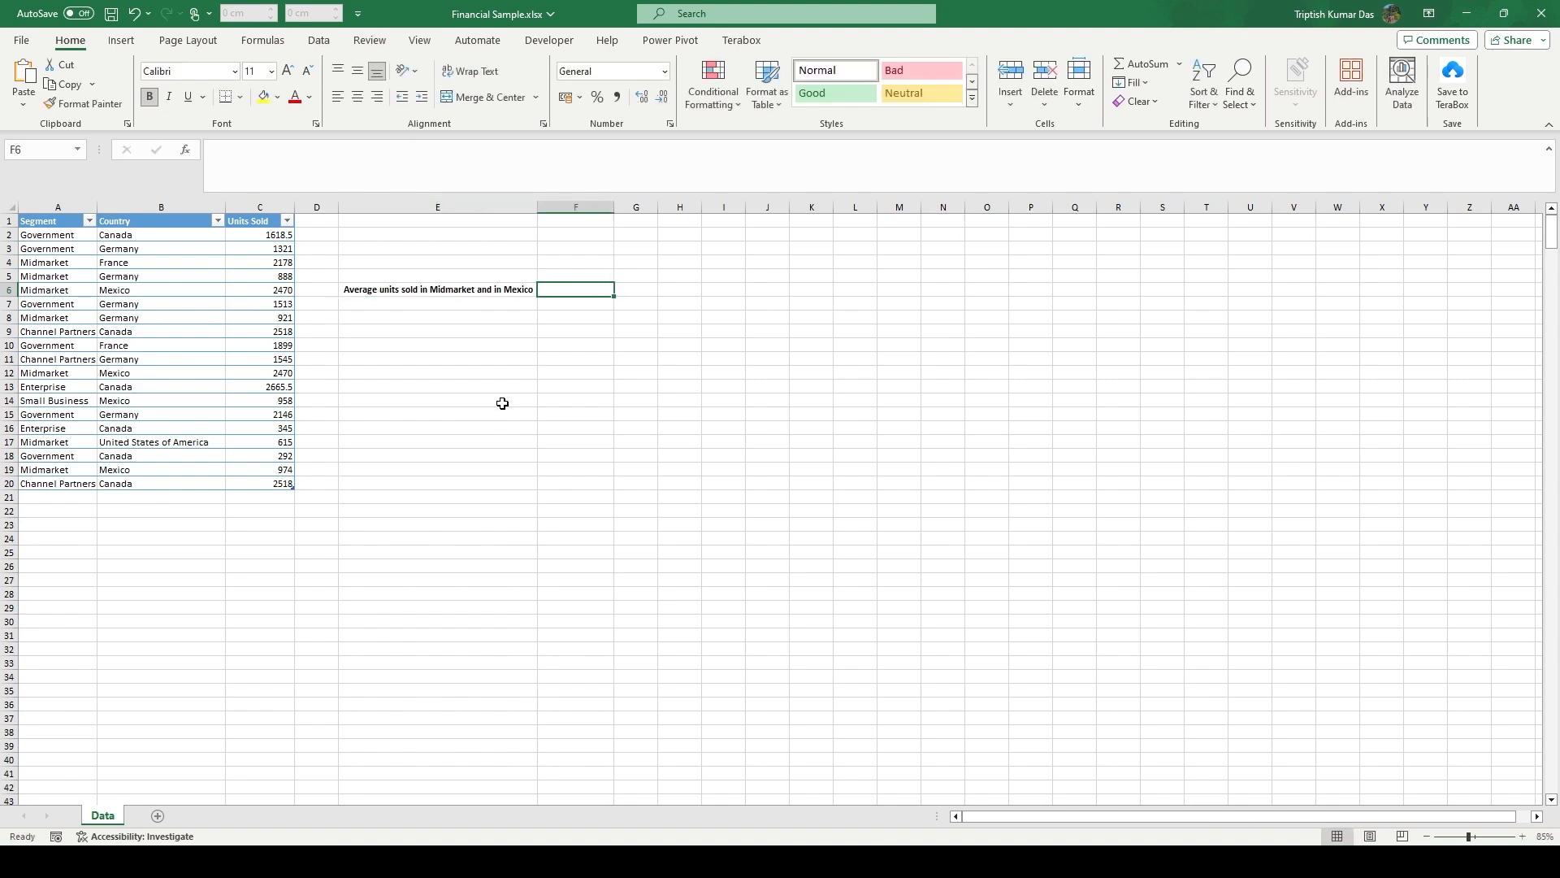
Begin an AVERAGEIFS formula in F6 with the Units Sold cells C2:C20 as its average range
{"action": "type", "text": "=avera"}
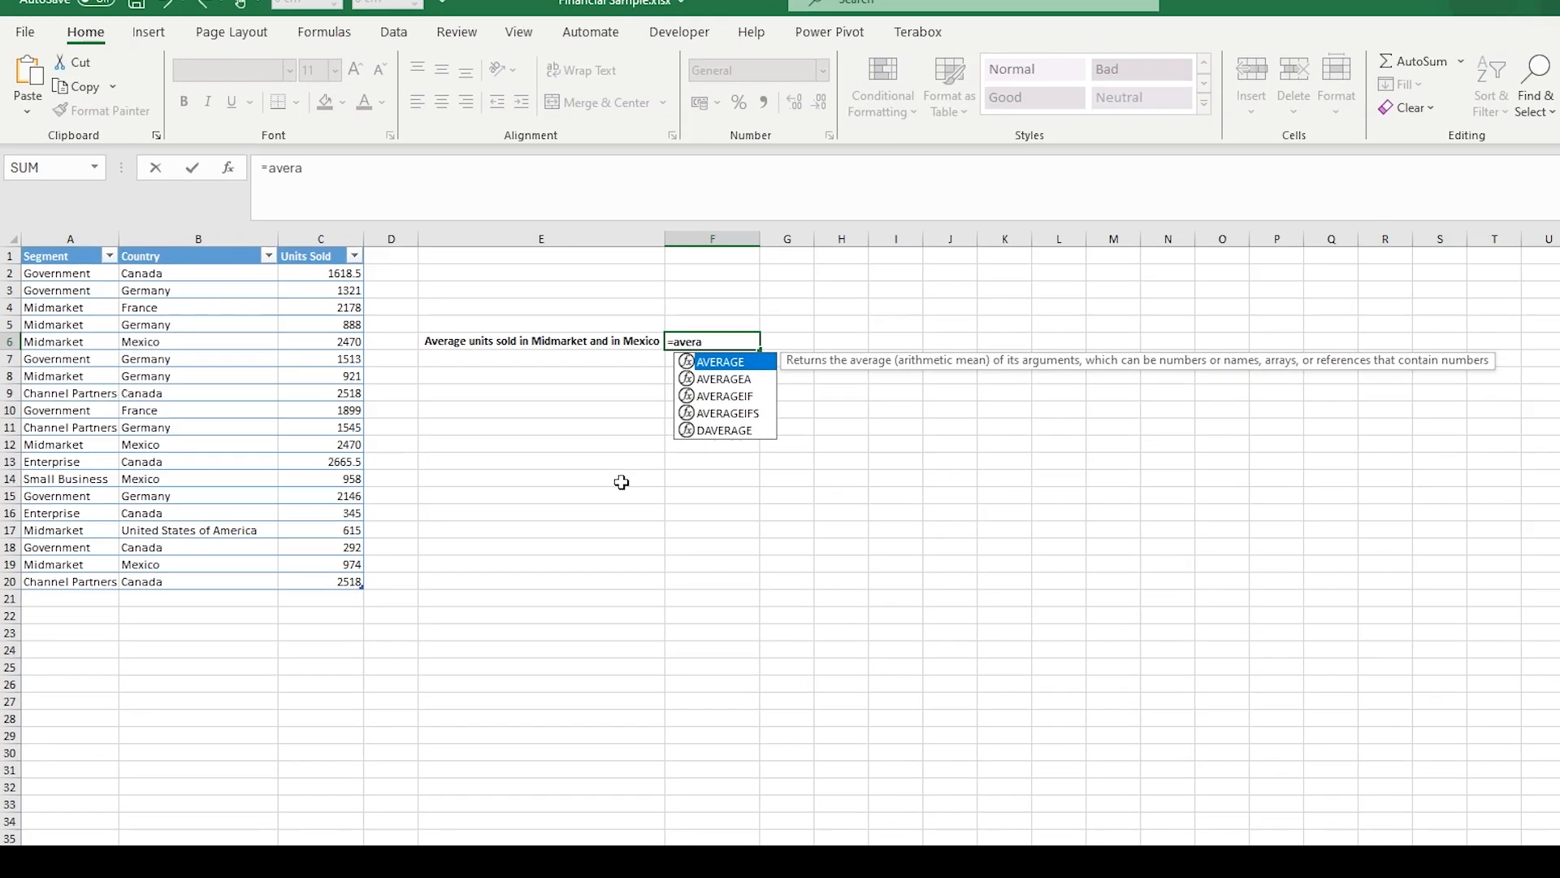
{"action": "key", "text": "Down"}
{"action": "key", "text": "Down"}
{"action": "key", "text": "Down"}
{"action": "key", "text": "Tab"}
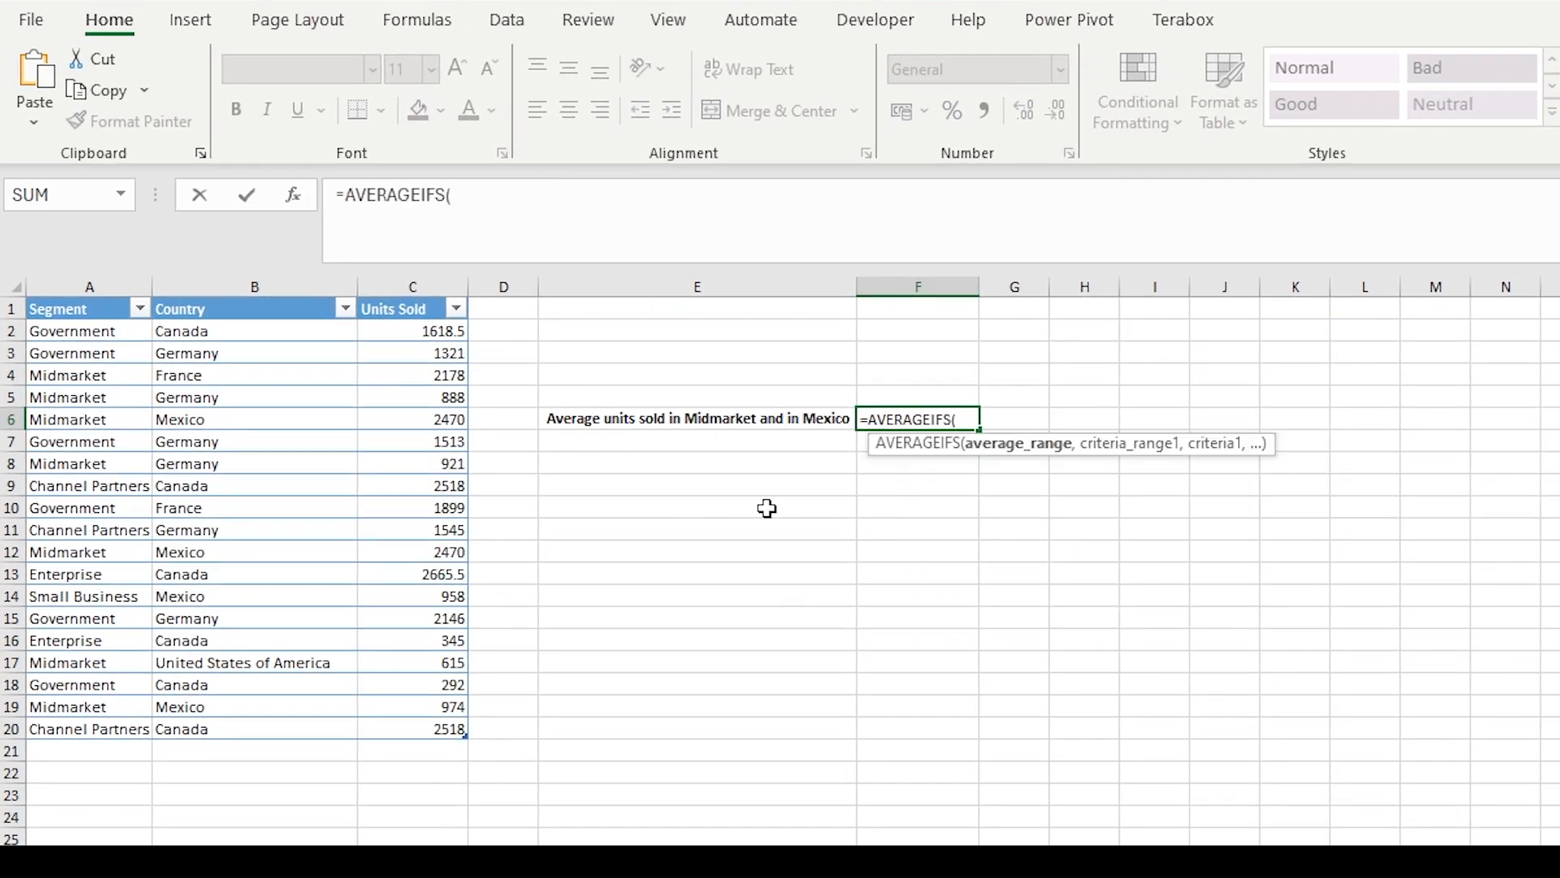
{"action": "left_click", "coordinate": [468, 205]}
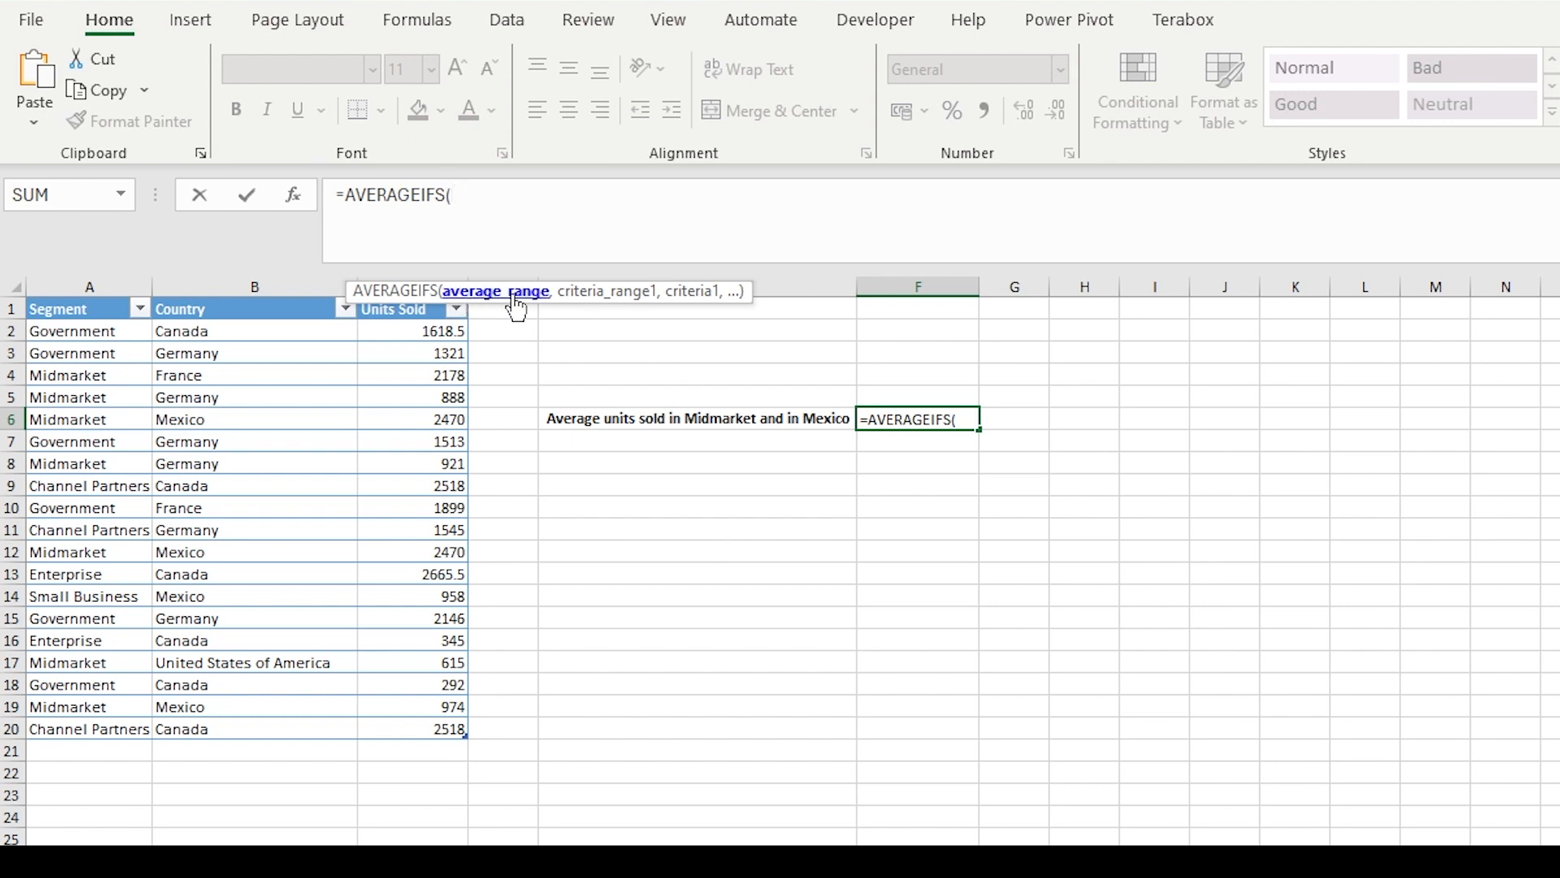
{"action": "type", "text": "C2:"}
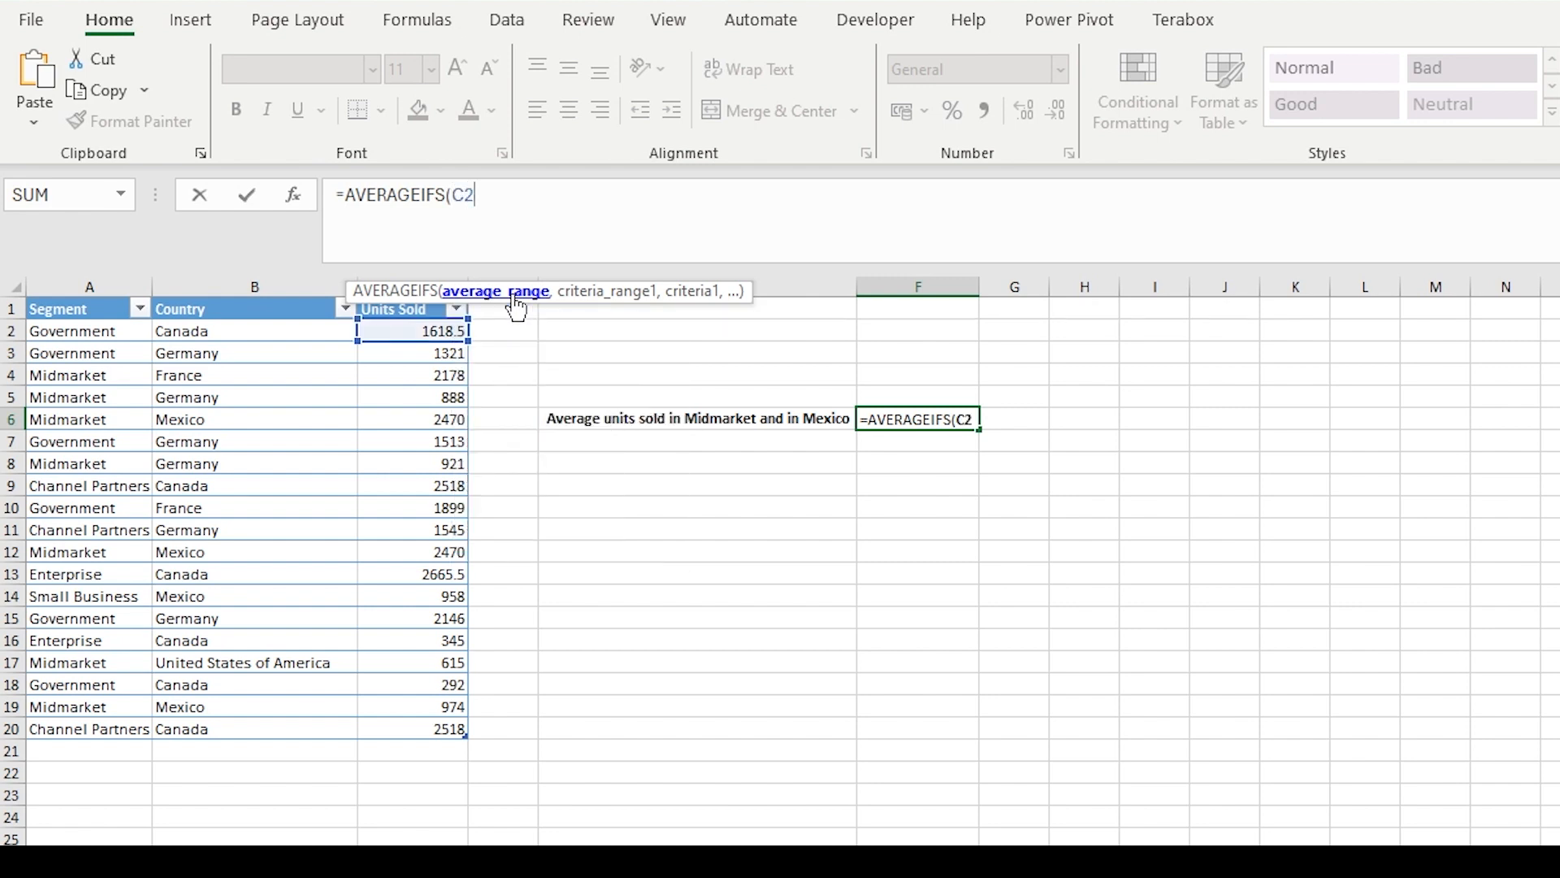
{"action": "type", "text": "20"}
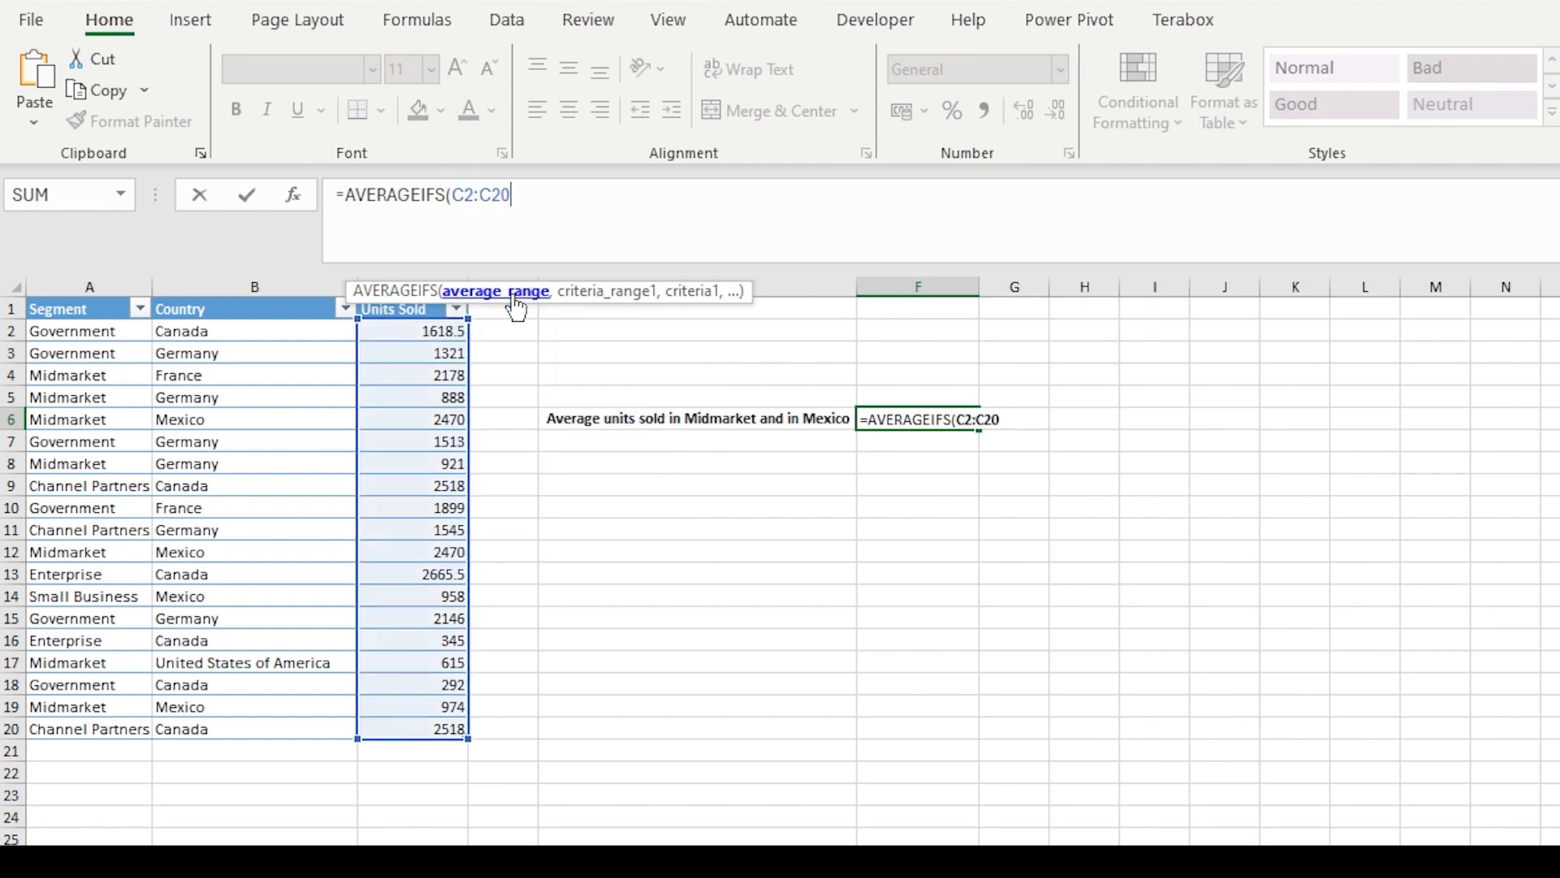
{"action": "type", "text": ","}
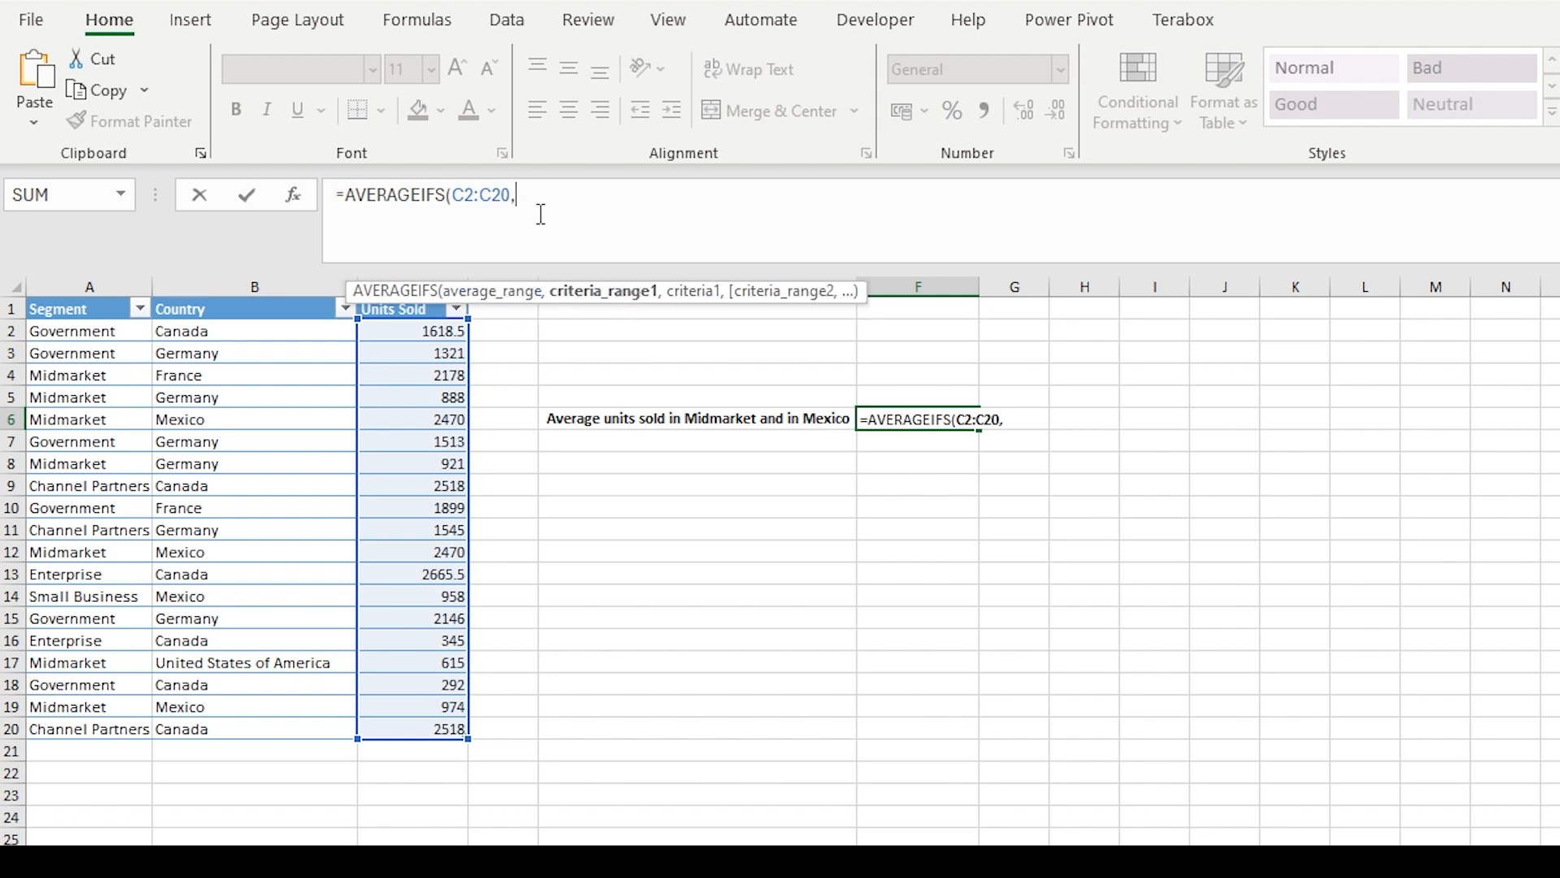
Add the Segment cells A2:A20 as F6's first criteria range with the criterion "Midmarket"
{"action": "type", "text": "A2"}
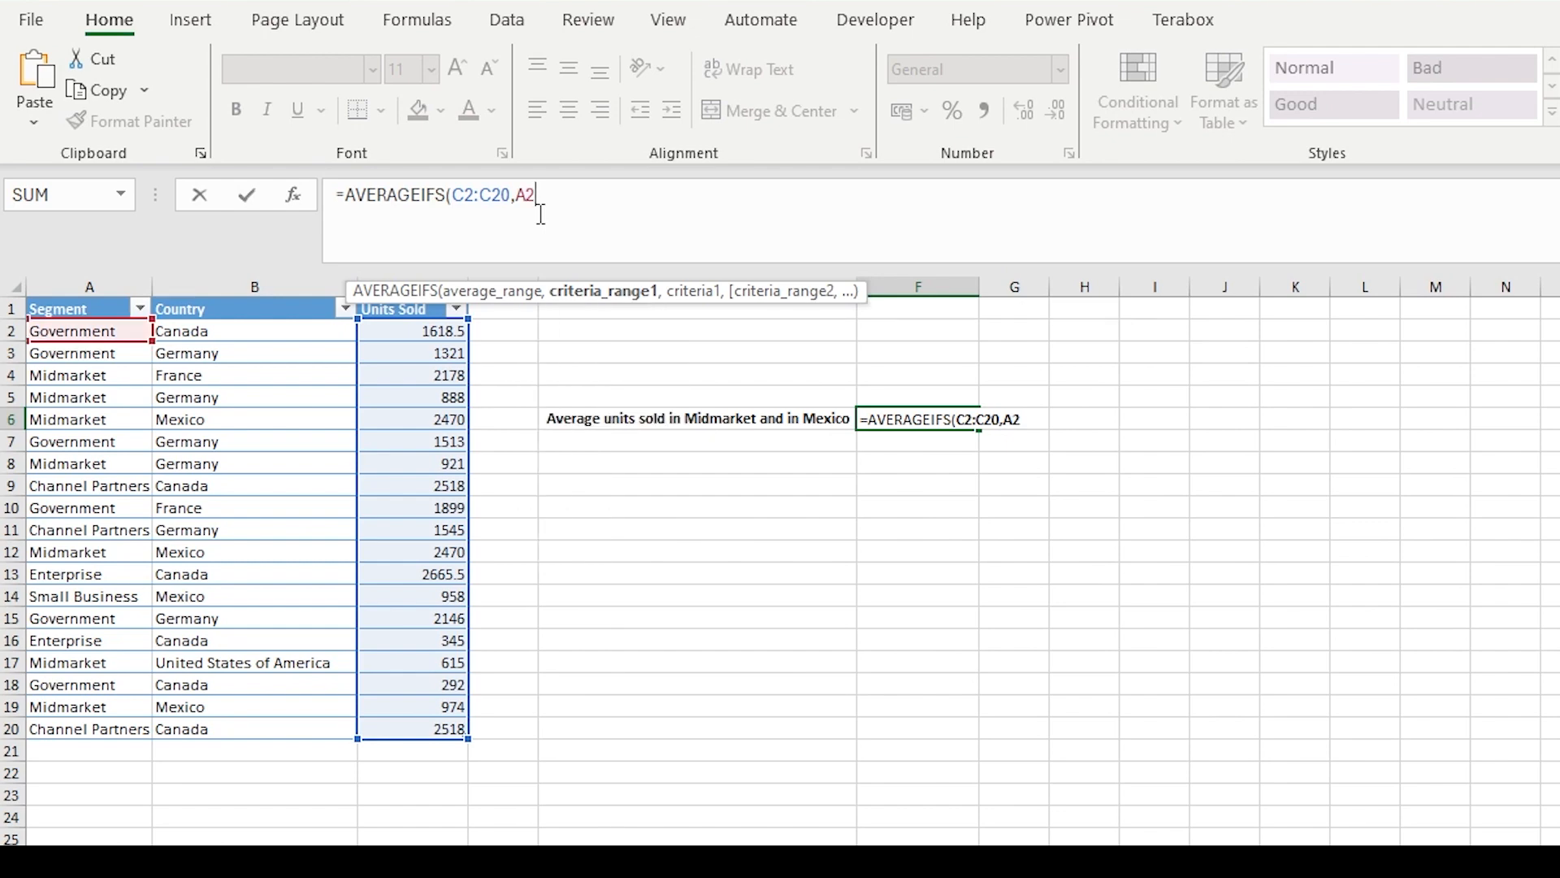
{"action": "type", "text": ":A20"}
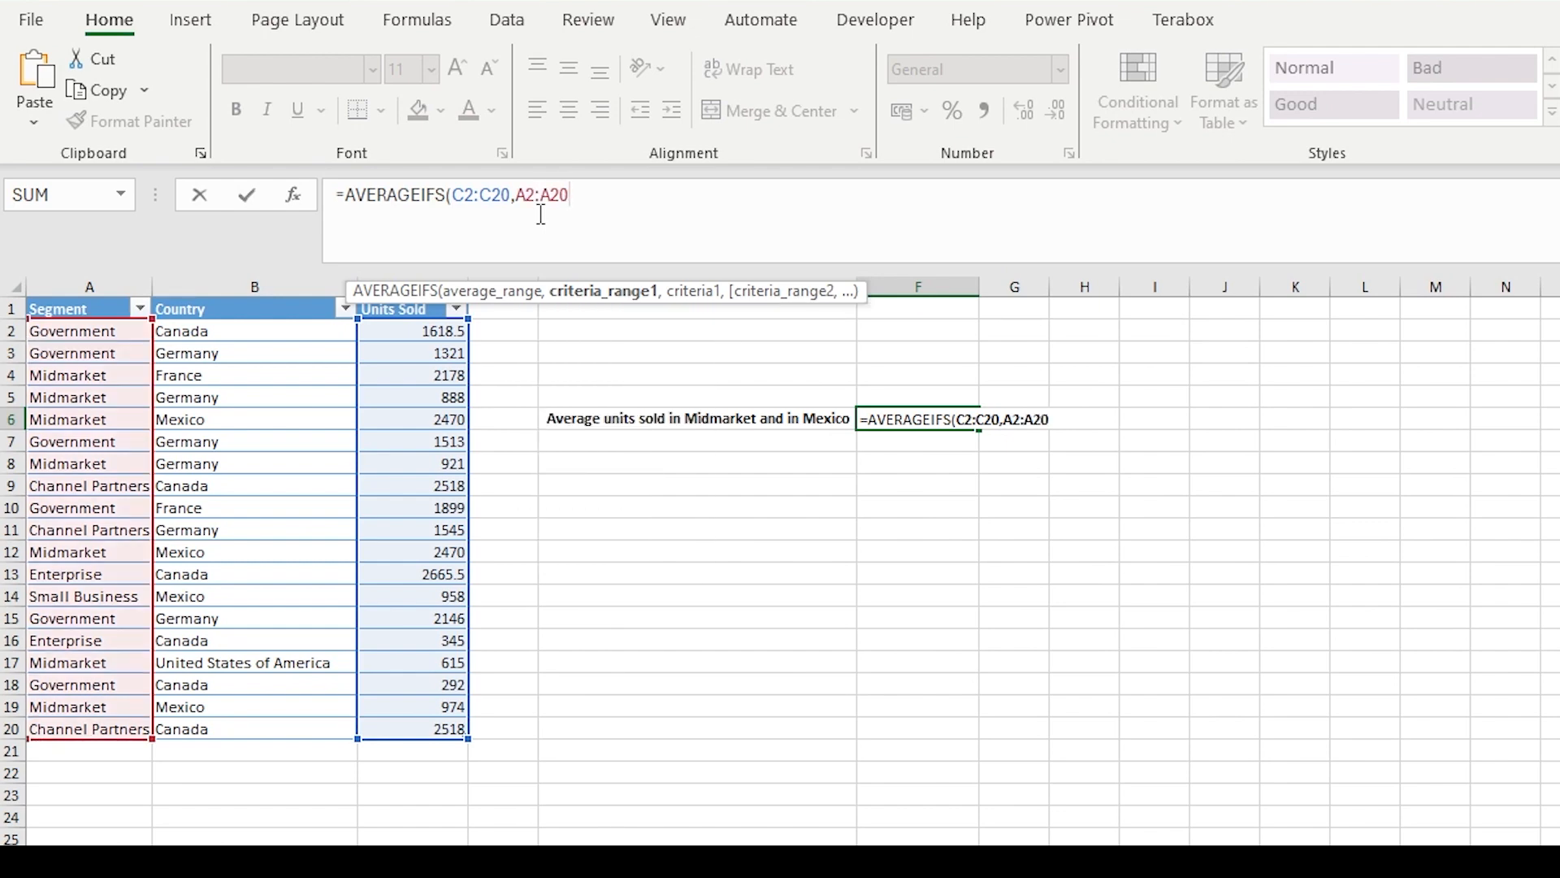
{"action": "type", "text": ","}
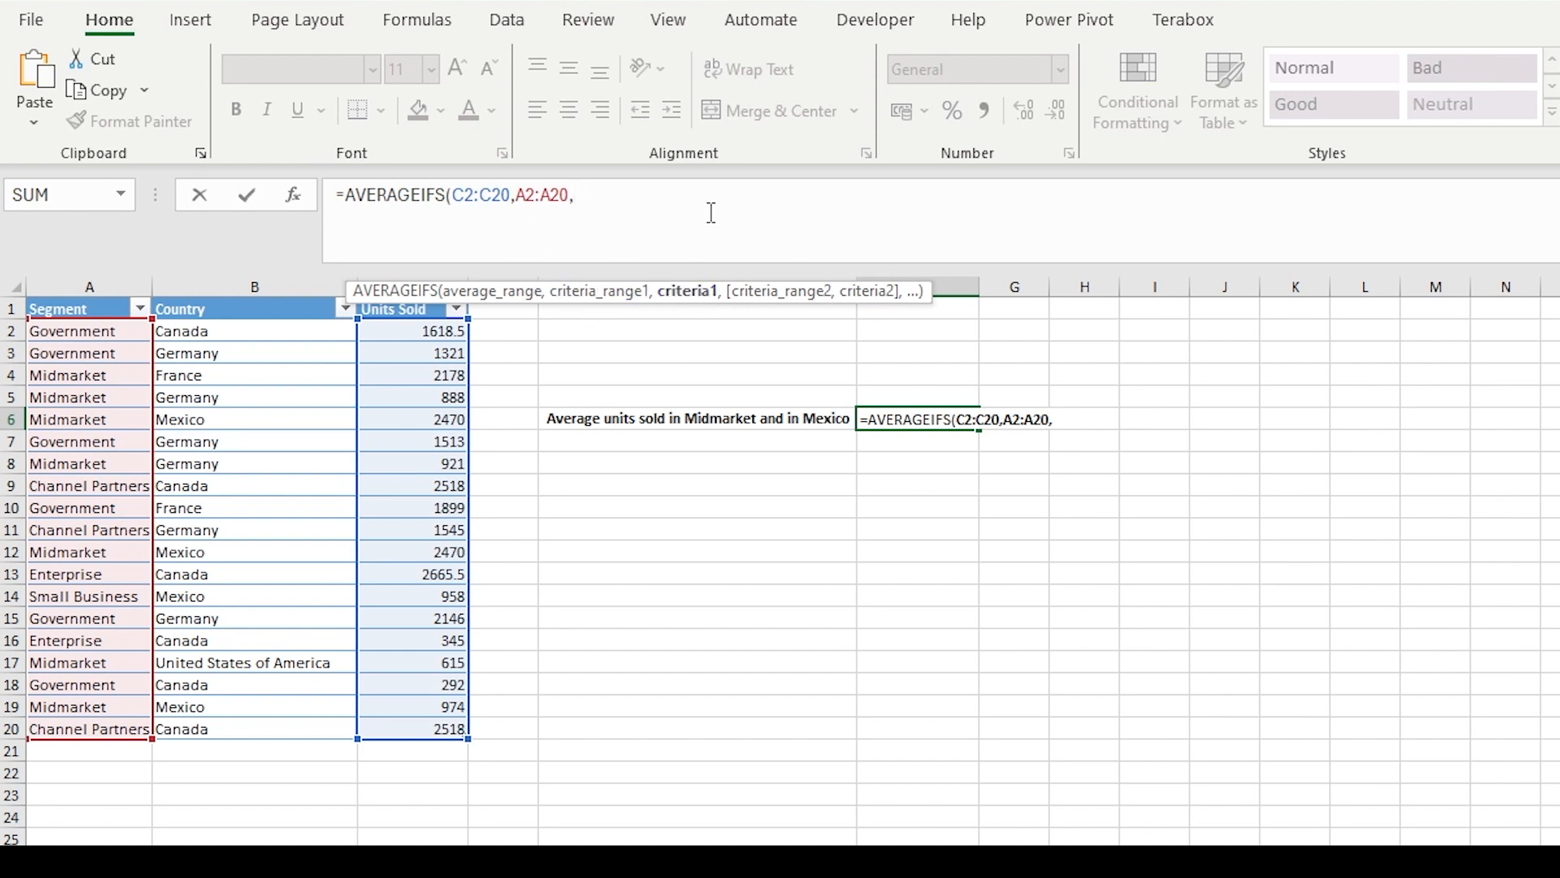
{"action": "type", "text": "\"Midmarket\""}
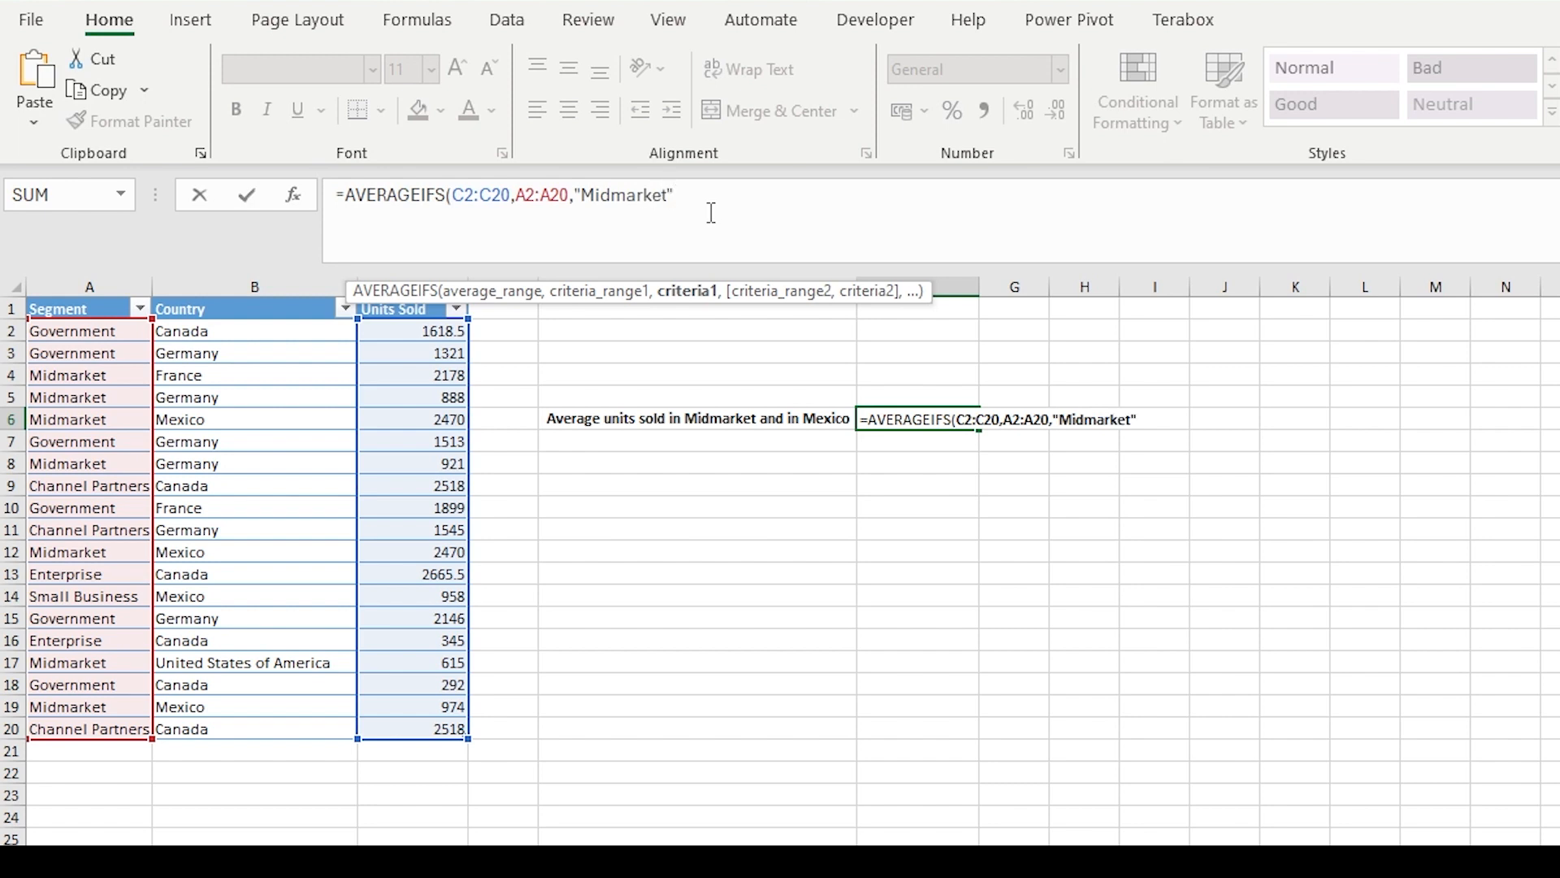
{"action": "type", "text": ","}
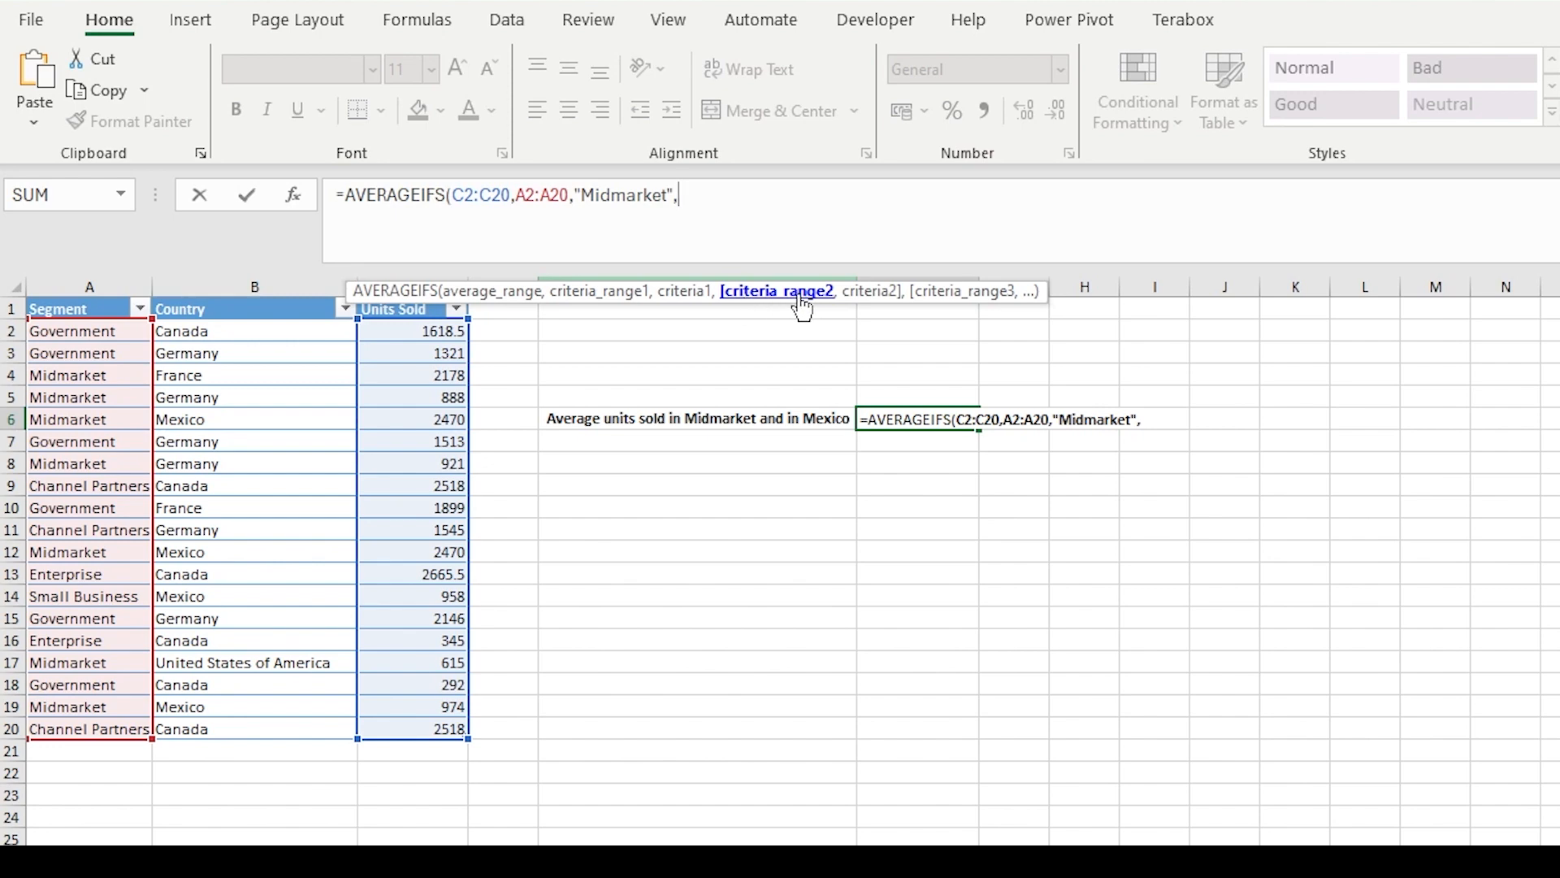
Complete F6's AVERAGEIFS formula with the second criteria range B2:B20 and the criterion "Mexico"
{"action": "type", "text": "B"}
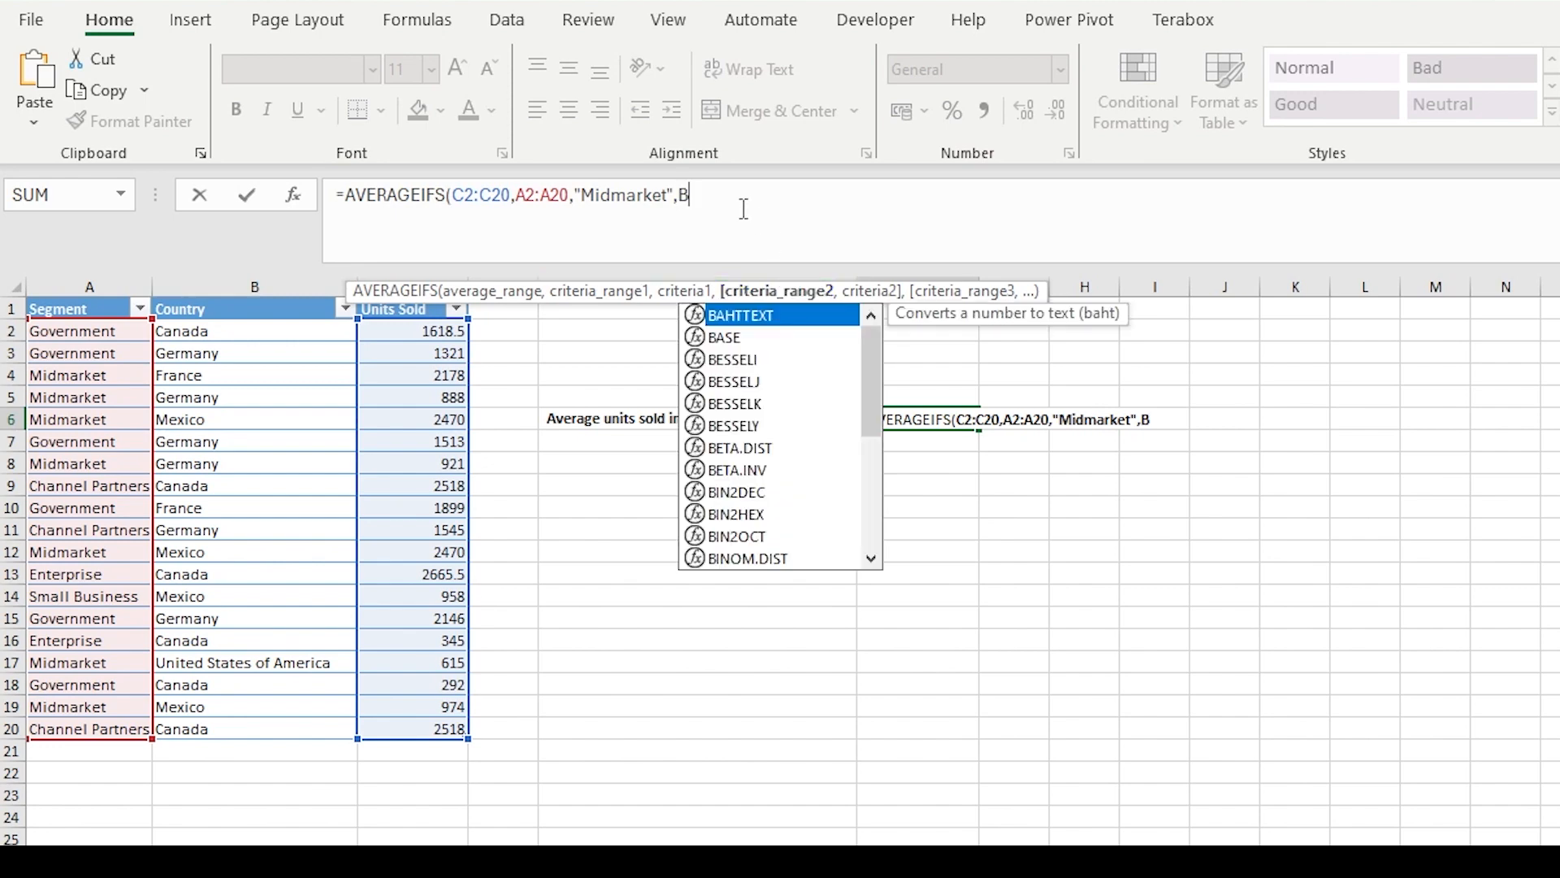
{"action": "type", "text": "2:B20"}
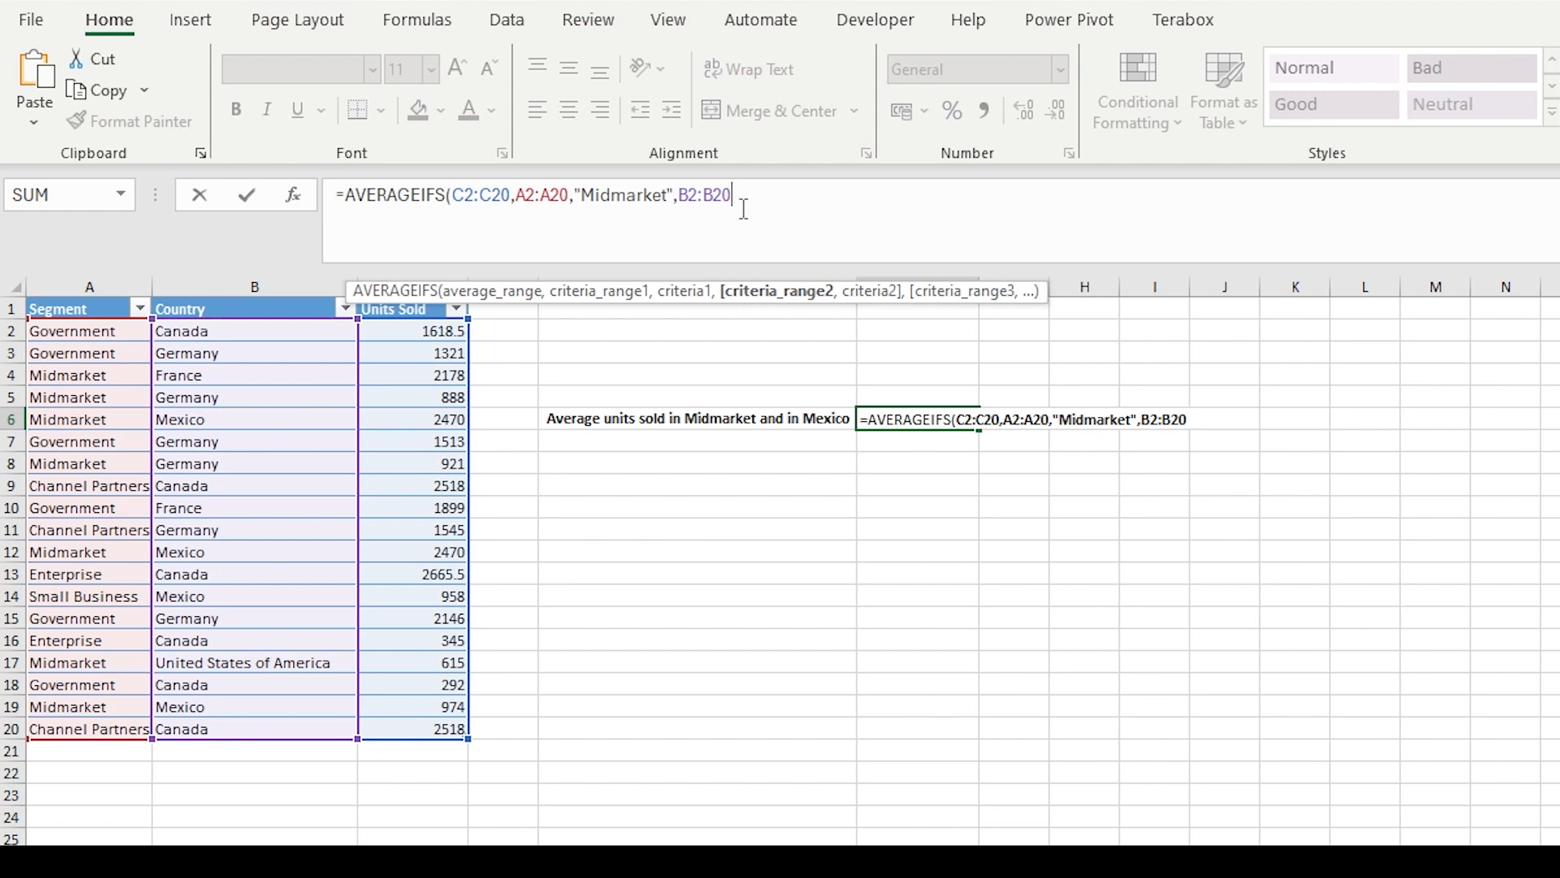
{"action": "type", "text": ","}
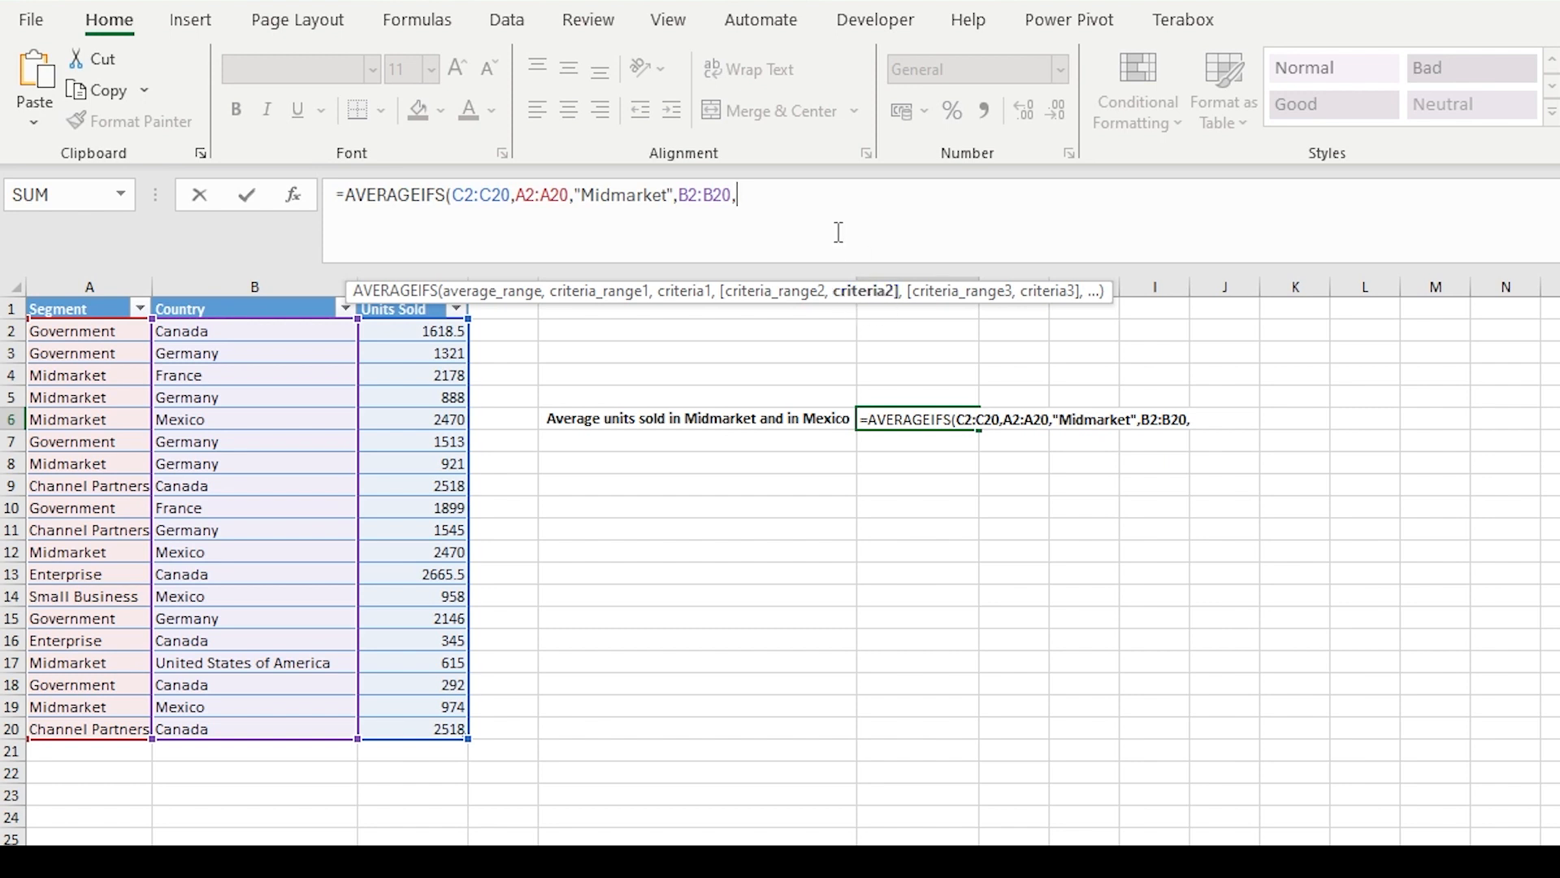
{"action": "type", "text": "\"Mexico\")"}
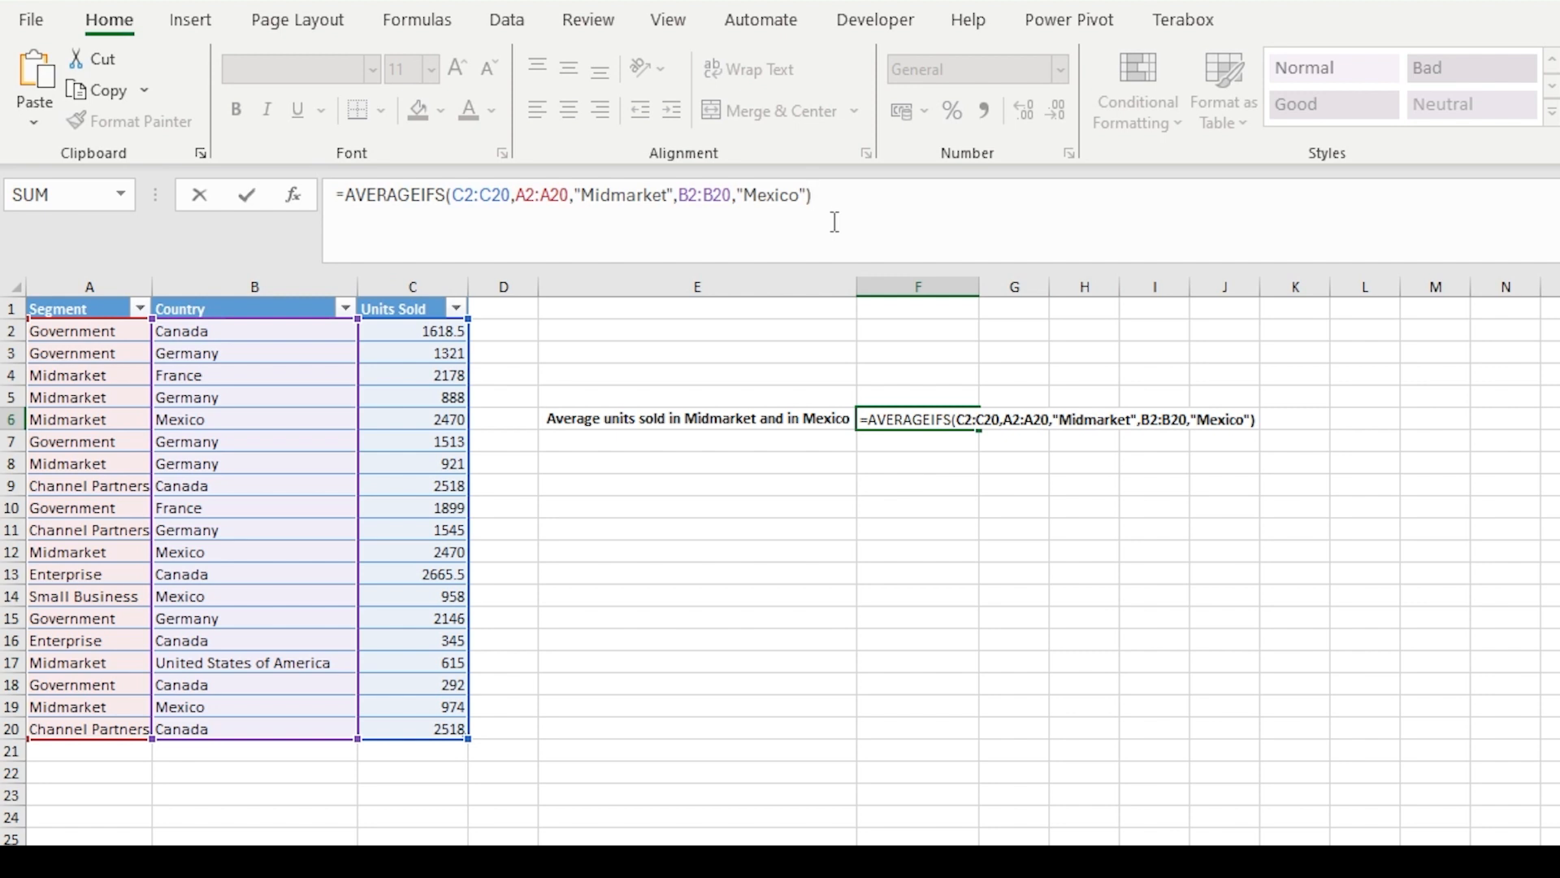
{"action": "key", "text": "Return"}
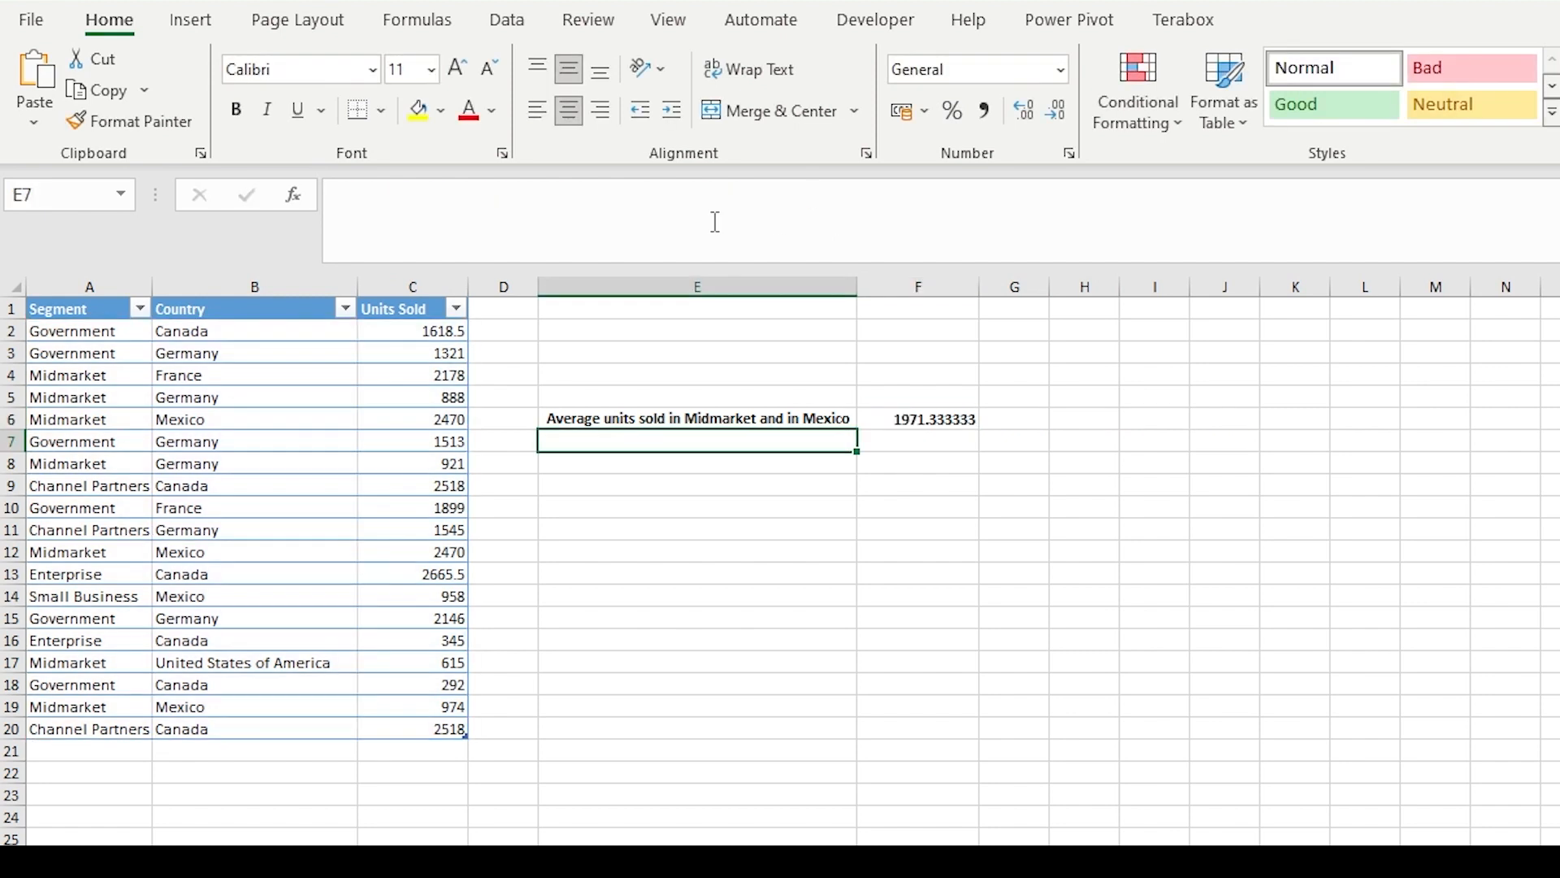
{"action": "left_click", "coordinate": [921, 424]}
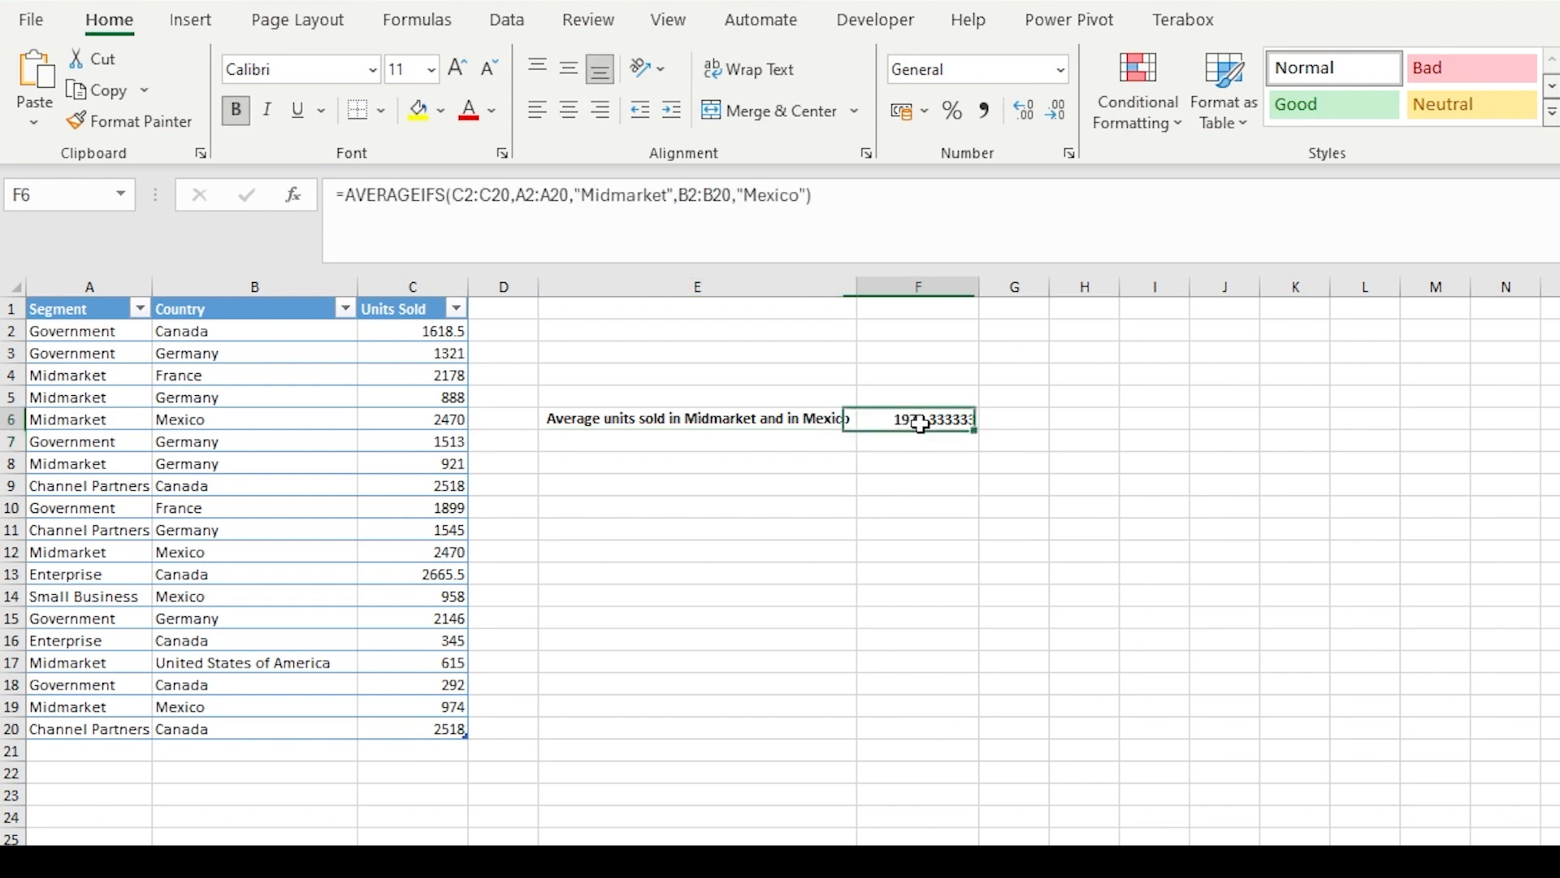
Filter the table to rows with the segment Midmarket and the country Mexico
{"action": "left_click", "coordinate": [139, 309]}
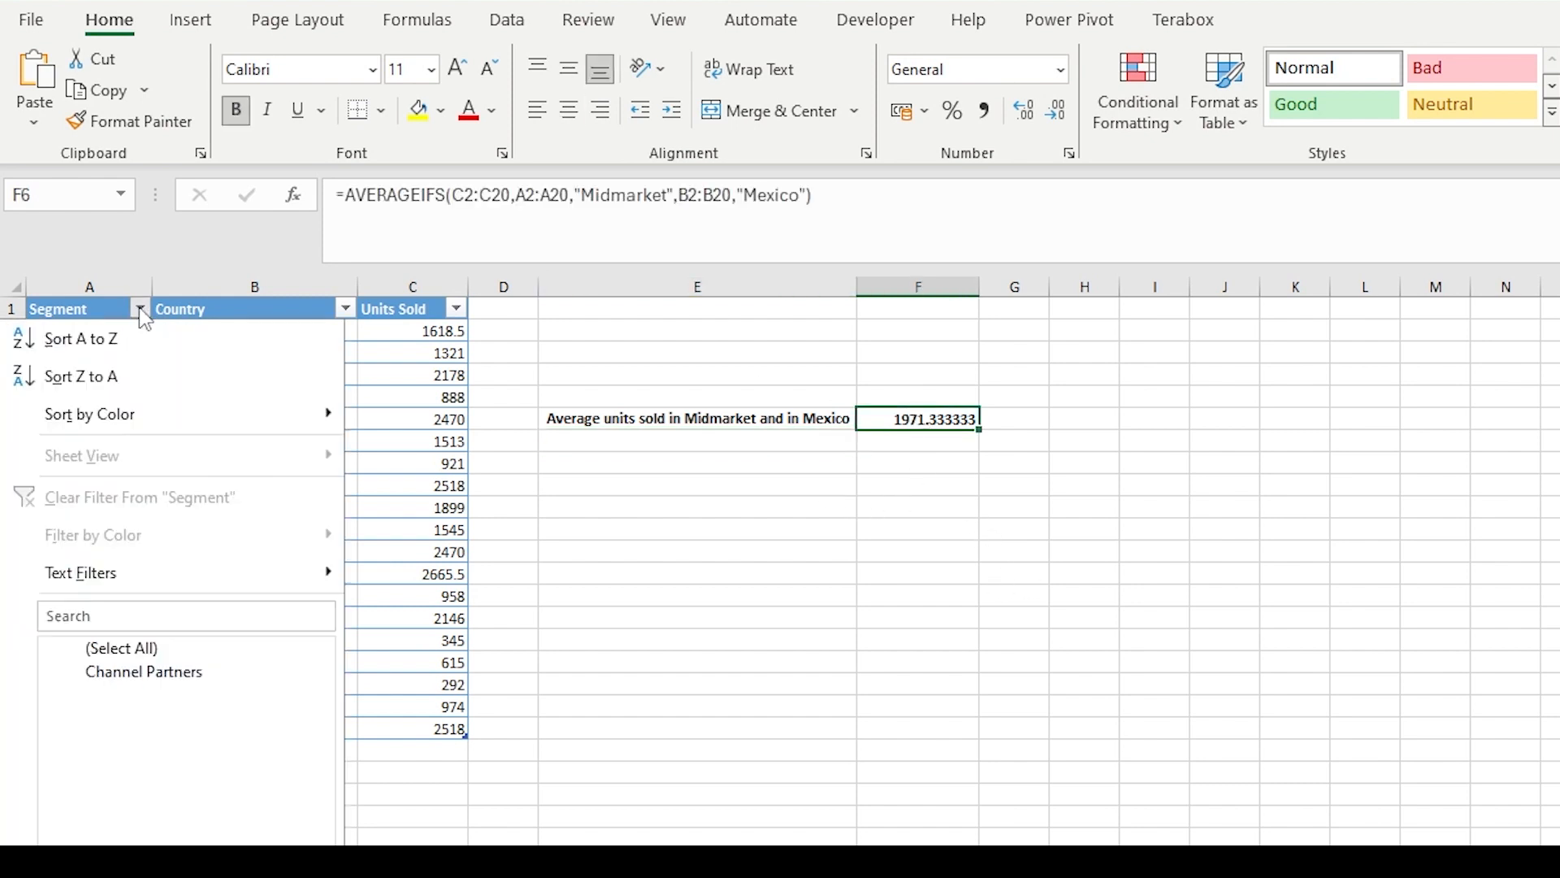
{"action": "left_click", "coordinate": [101, 648]}
{"action": "left_click", "coordinate": [122, 742]}
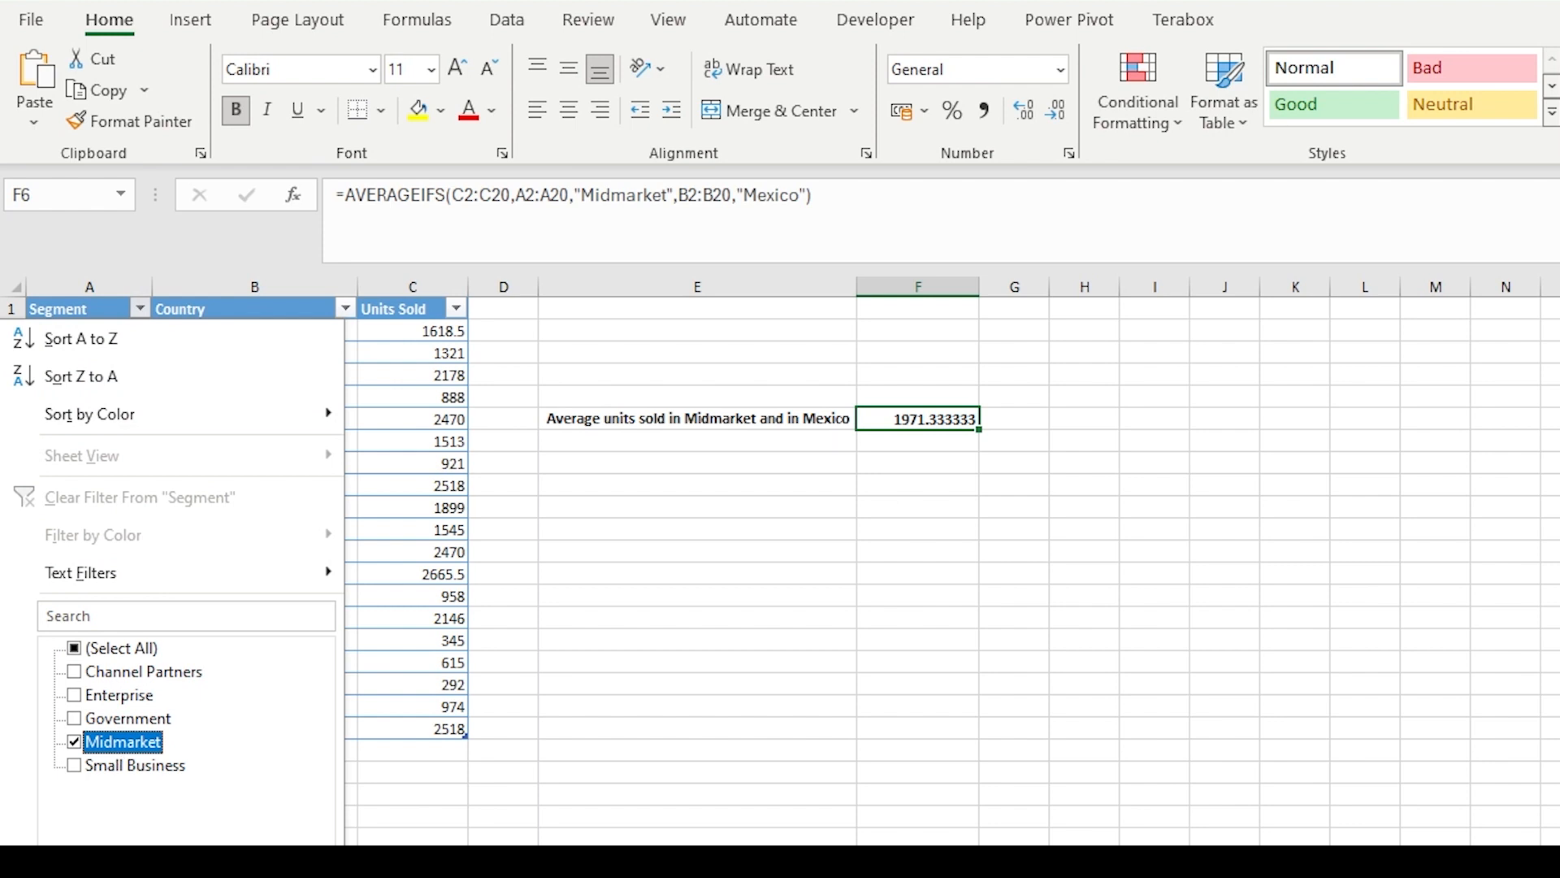
{"action": "key", "text": "Return"}
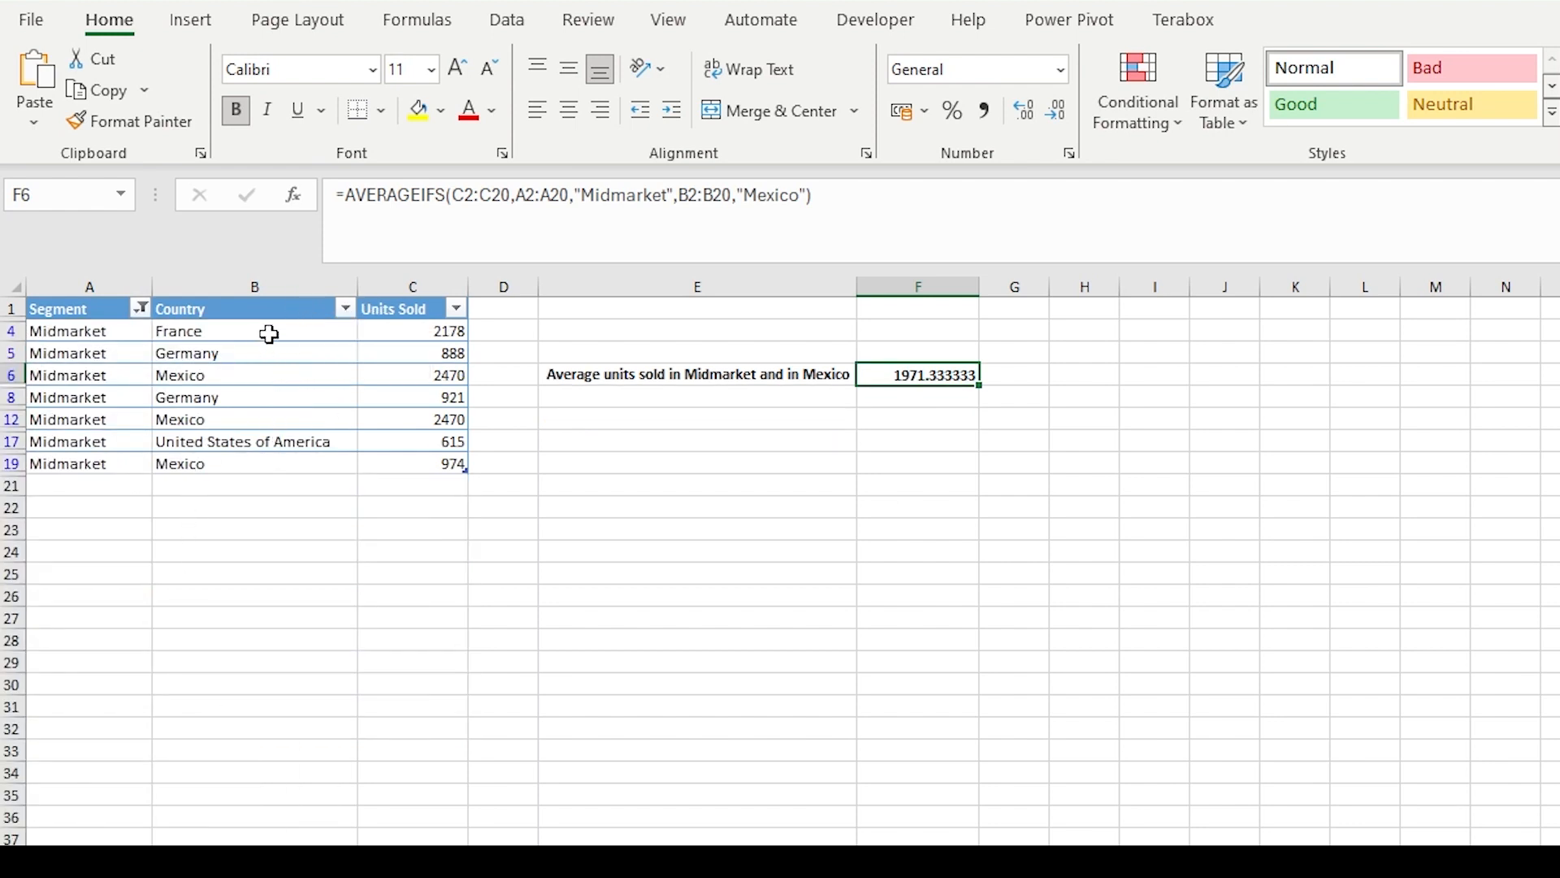
{"action": "left_click", "coordinate": [345, 311]}
{"action": "left_click", "coordinate": [135, 648]}
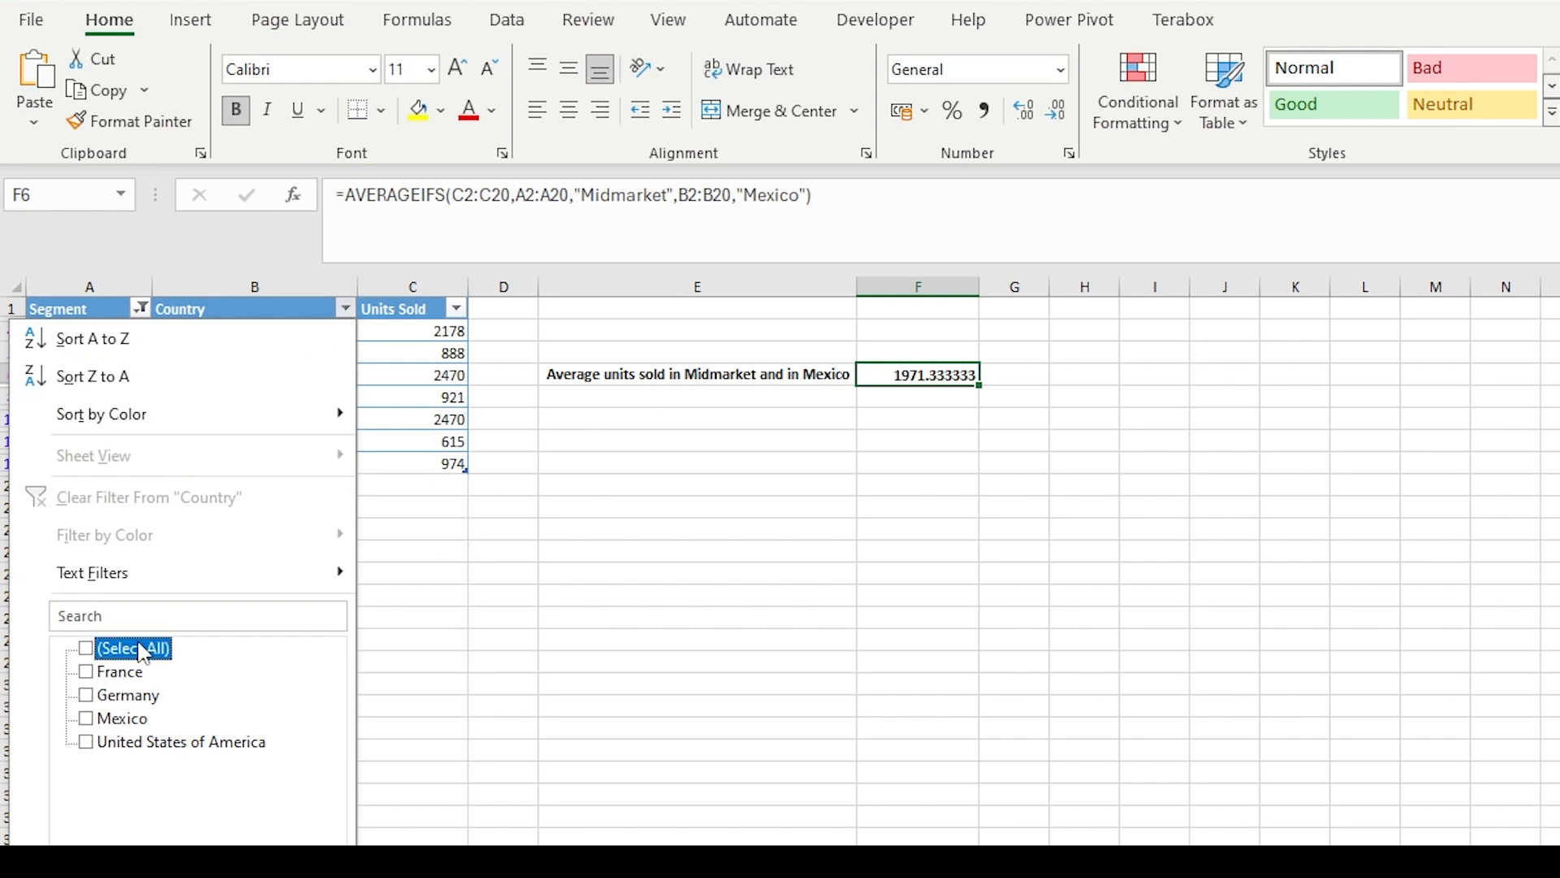
{"action": "left_click", "coordinate": [130, 718]}
{"action": "left_click", "coordinate": [300, 840]}
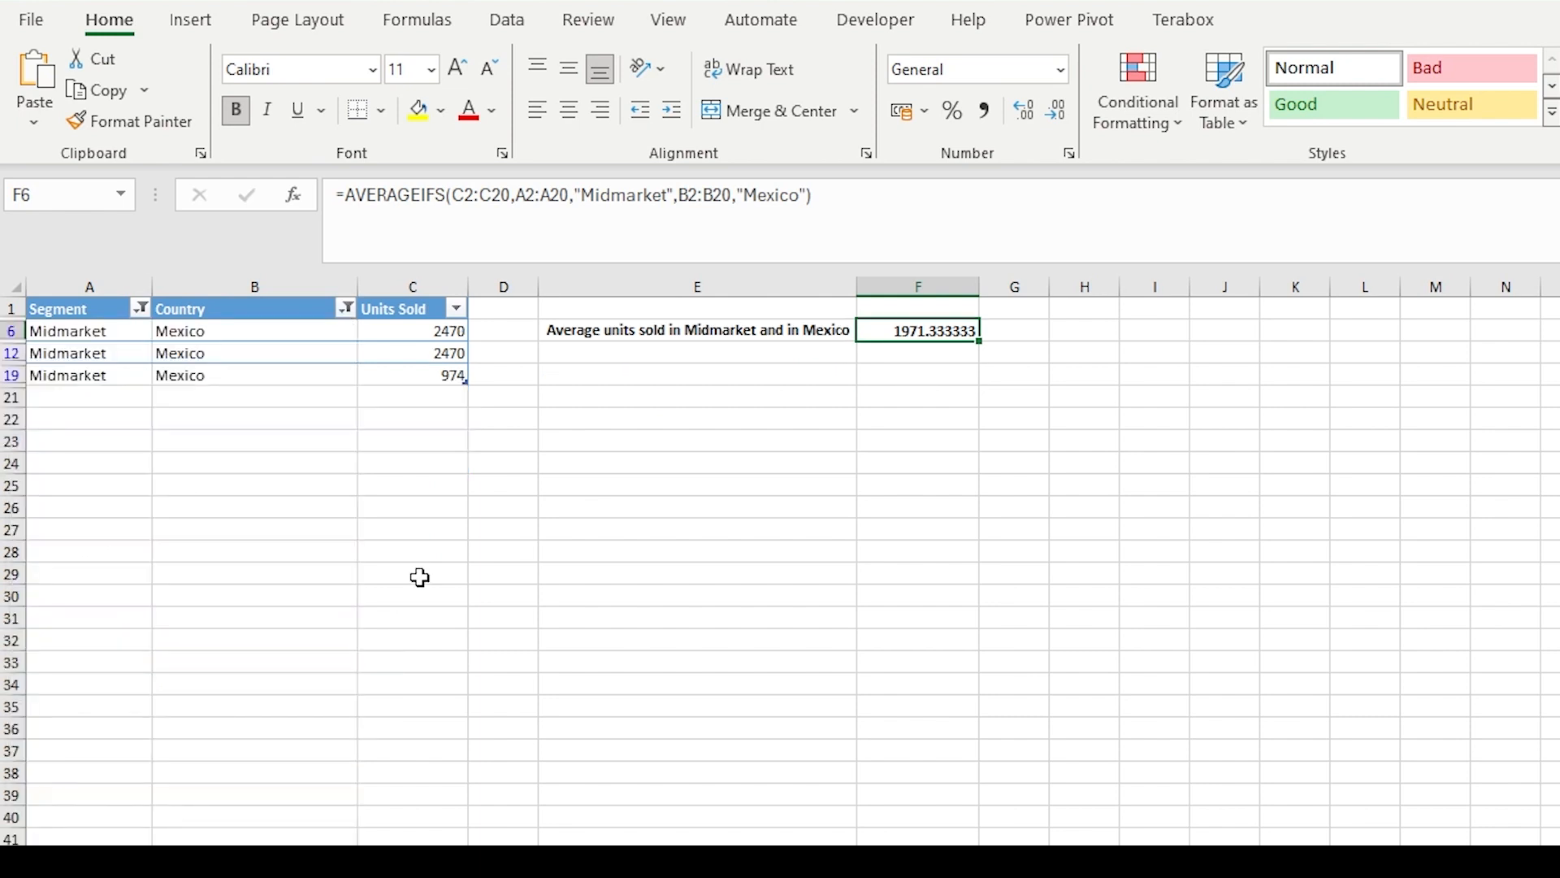
Select the filtered Units Sold values to check their average against the formula result in F6
{"action": "left_click", "coordinate": [429, 463]}
{"action": "left_click_drag", "start_coordinate": [411, 329], "coordinate": [412, 381]}
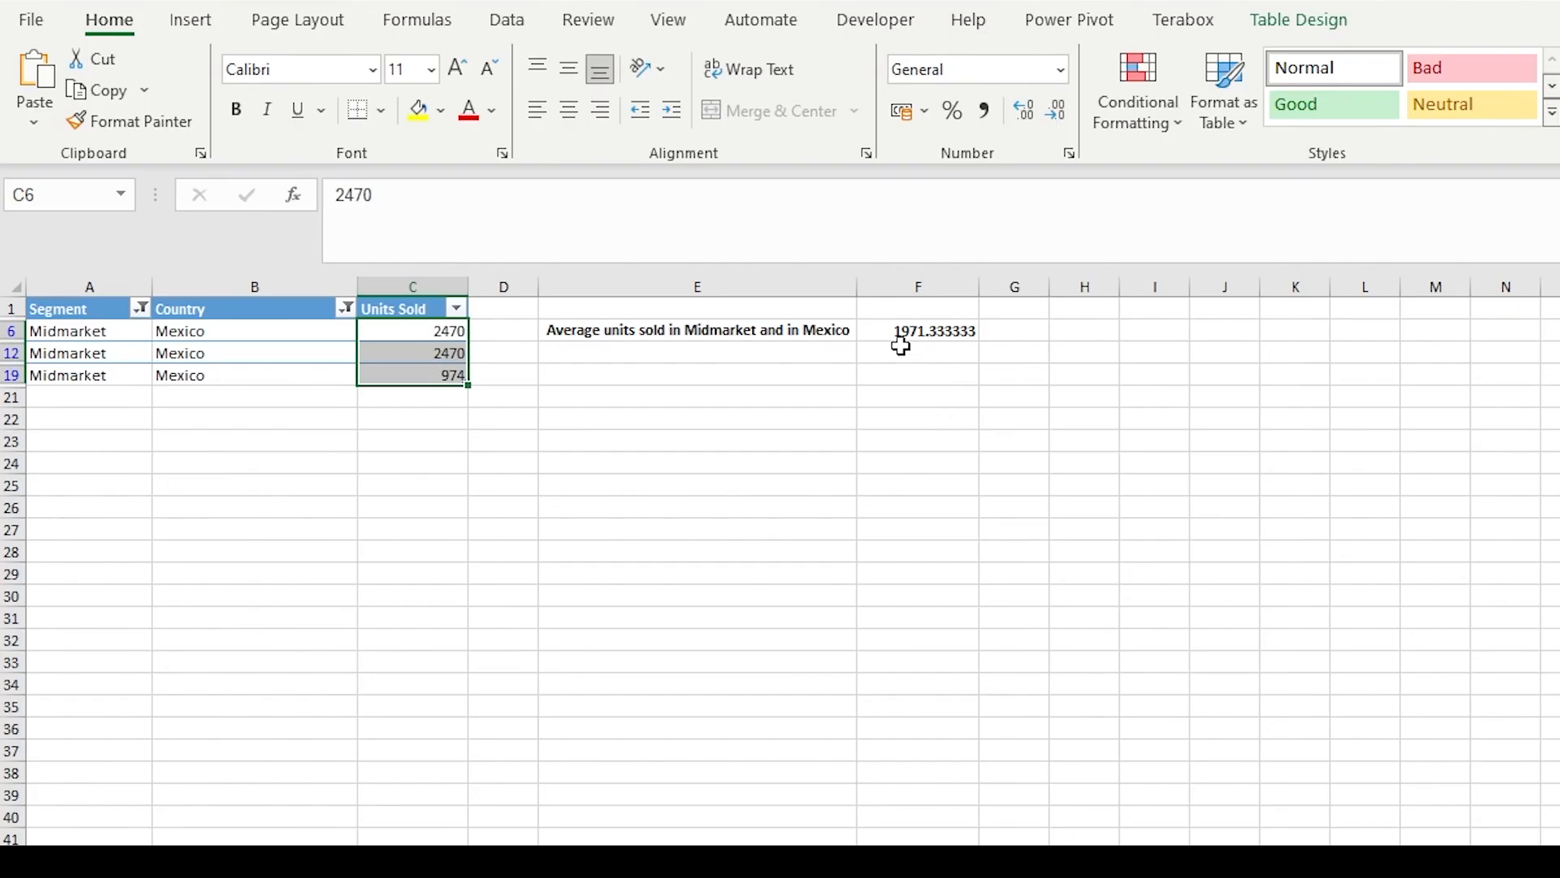
{"action": "left_click", "coordinate": [918, 330]}
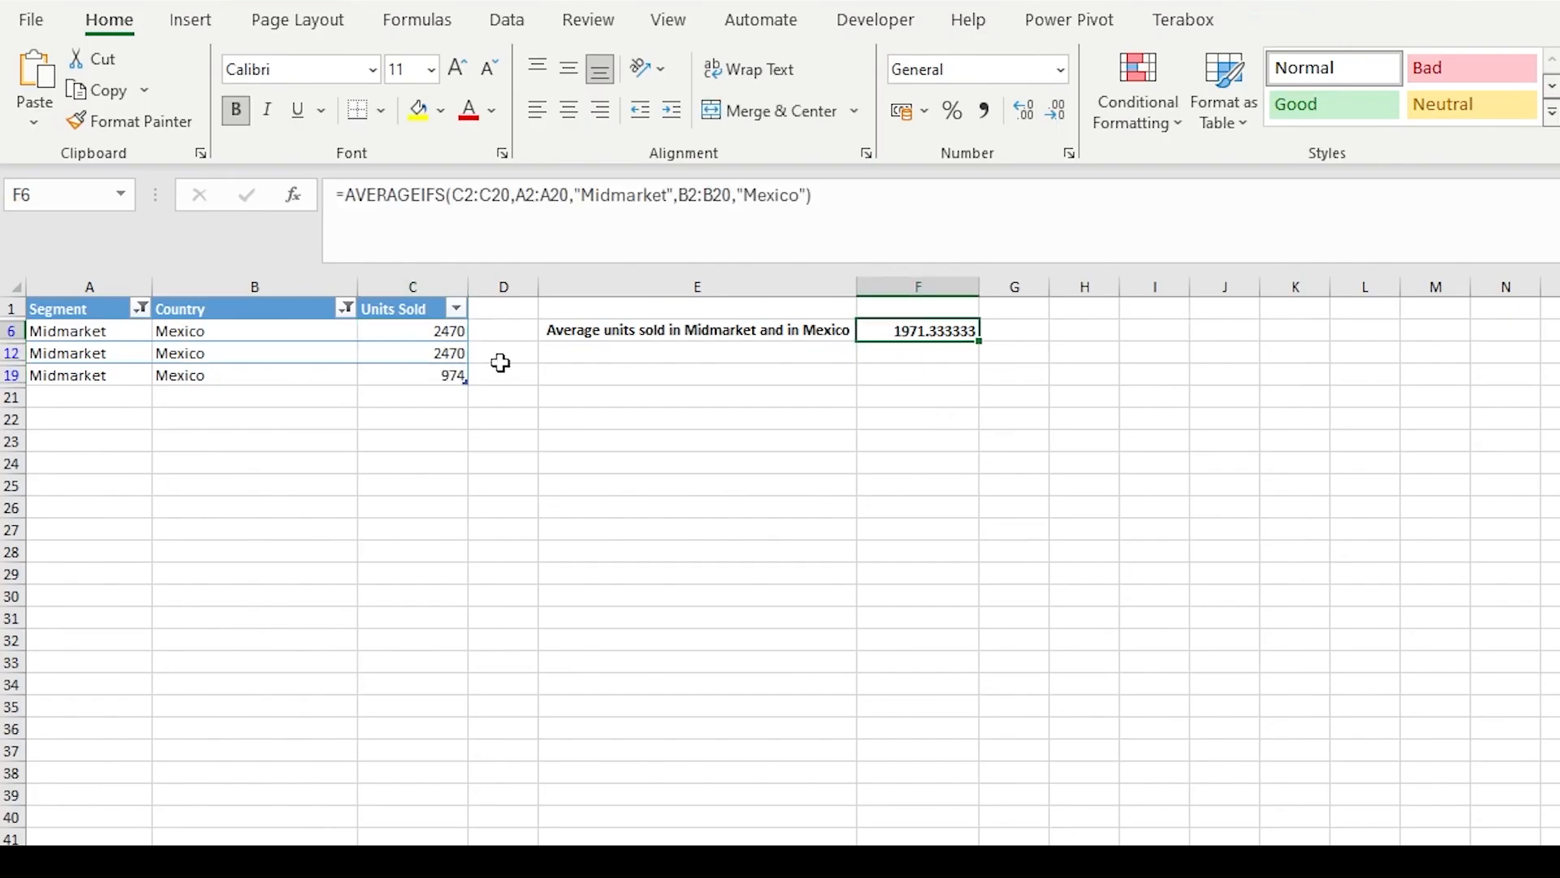
Show all countries and all segments again in the table's filters
{"action": "left_click", "coordinate": [341, 307]}
{"action": "left_click", "coordinate": [150, 646]}
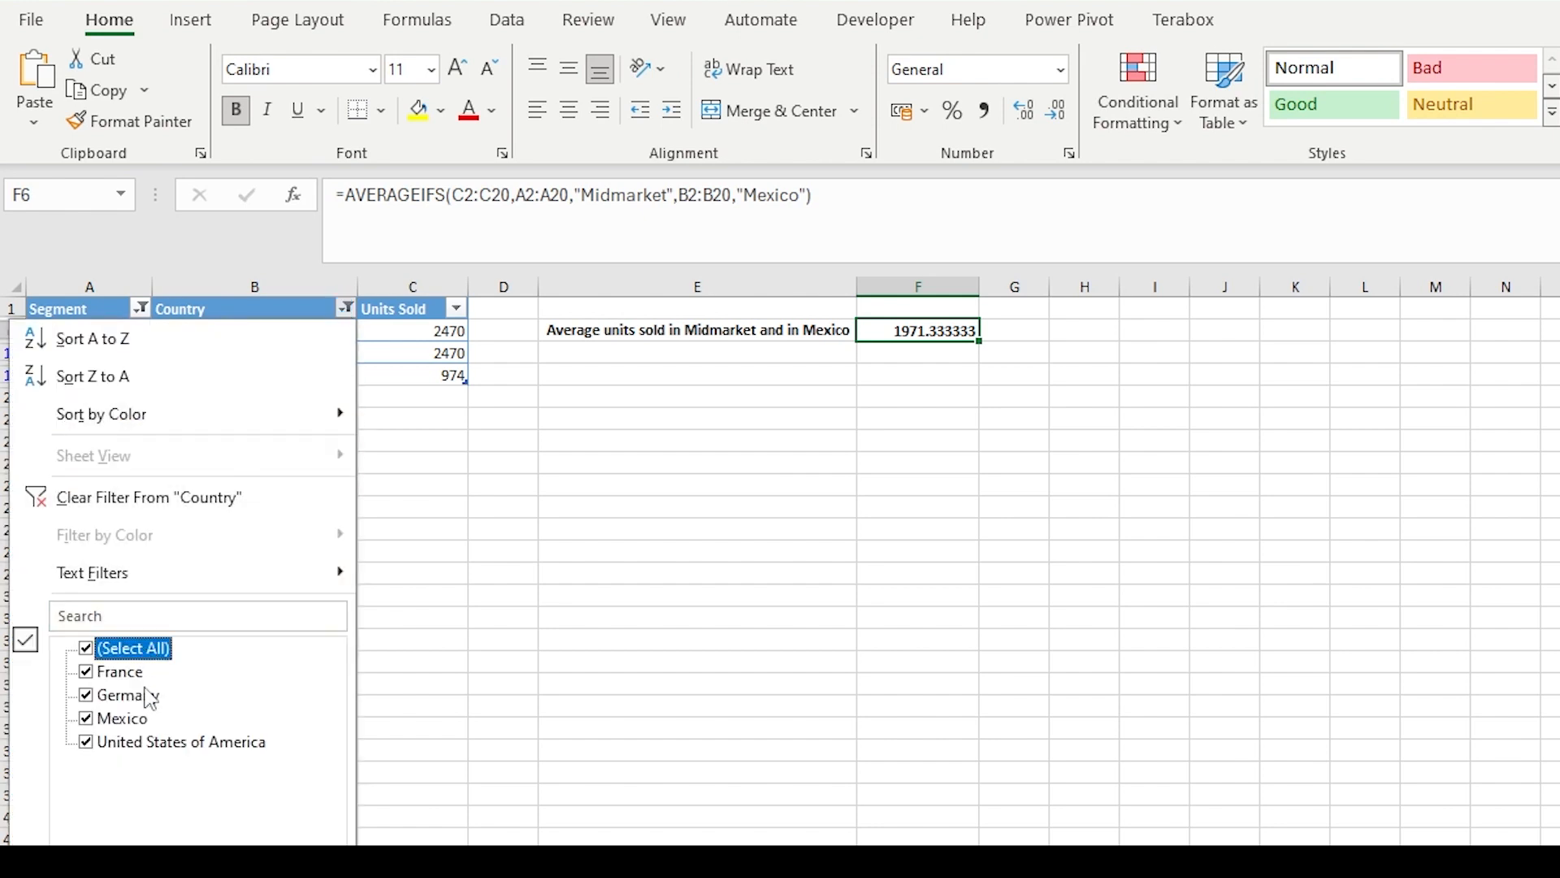
{"action": "key", "text": "Return"}
{"action": "left_click", "coordinate": [140, 307]}
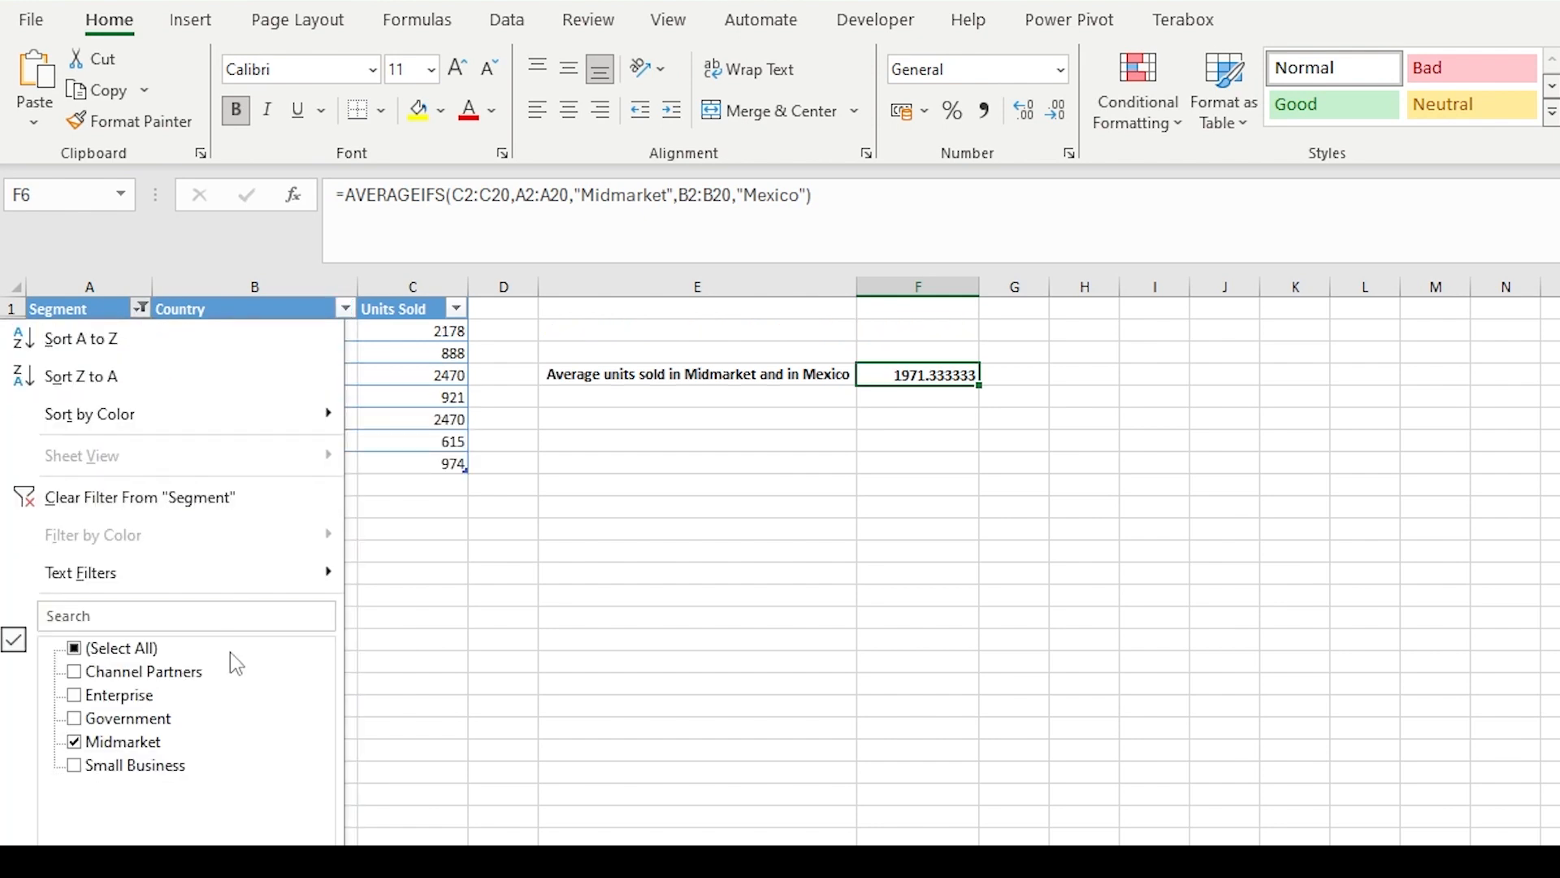
{"action": "key", "text": "Return"}
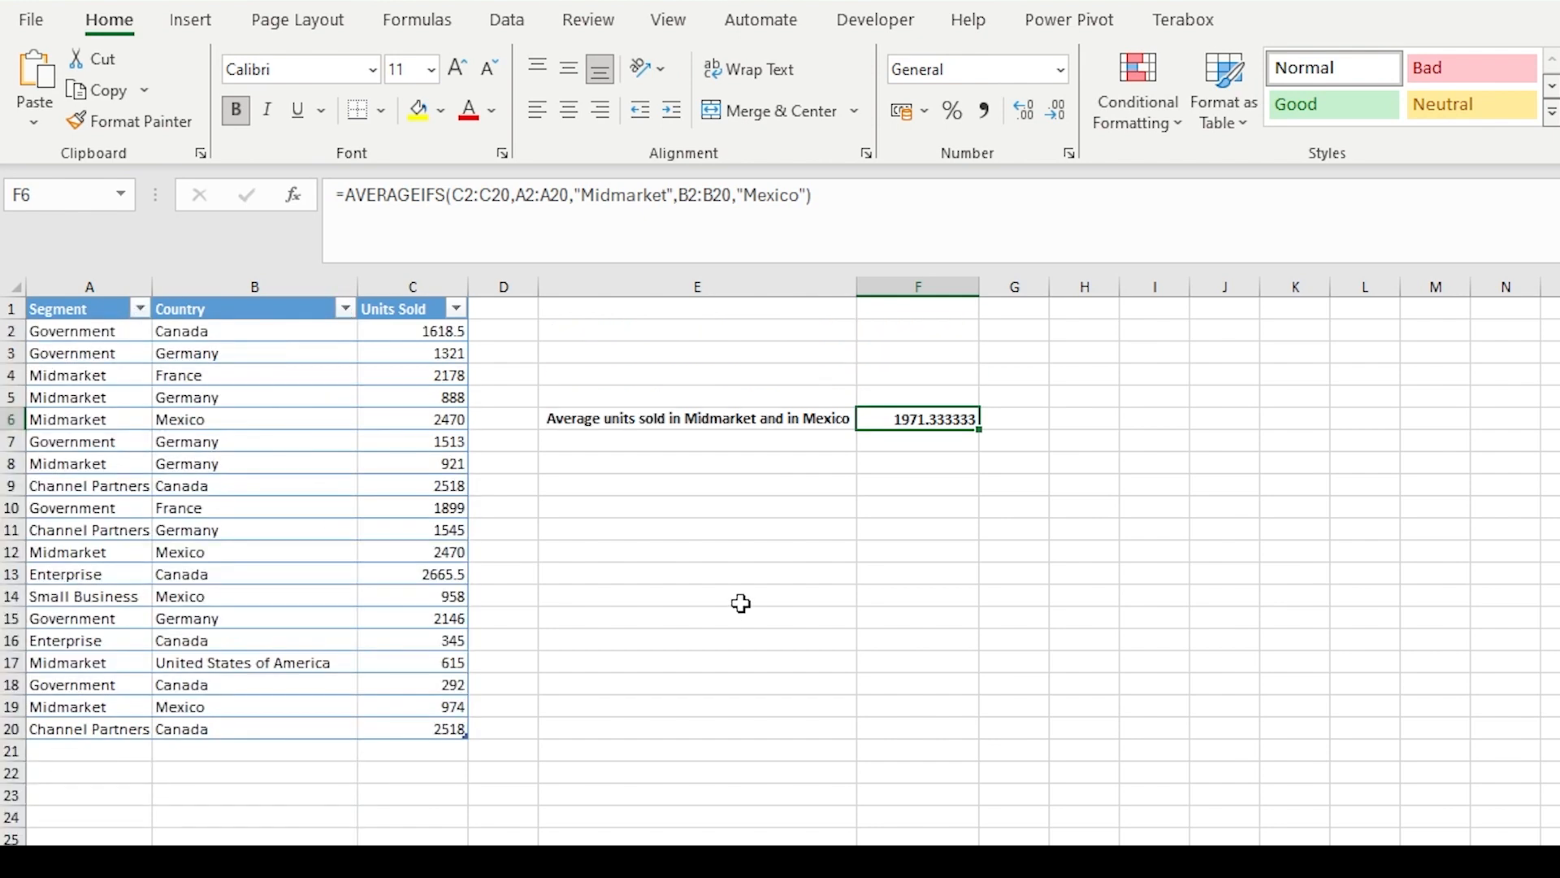